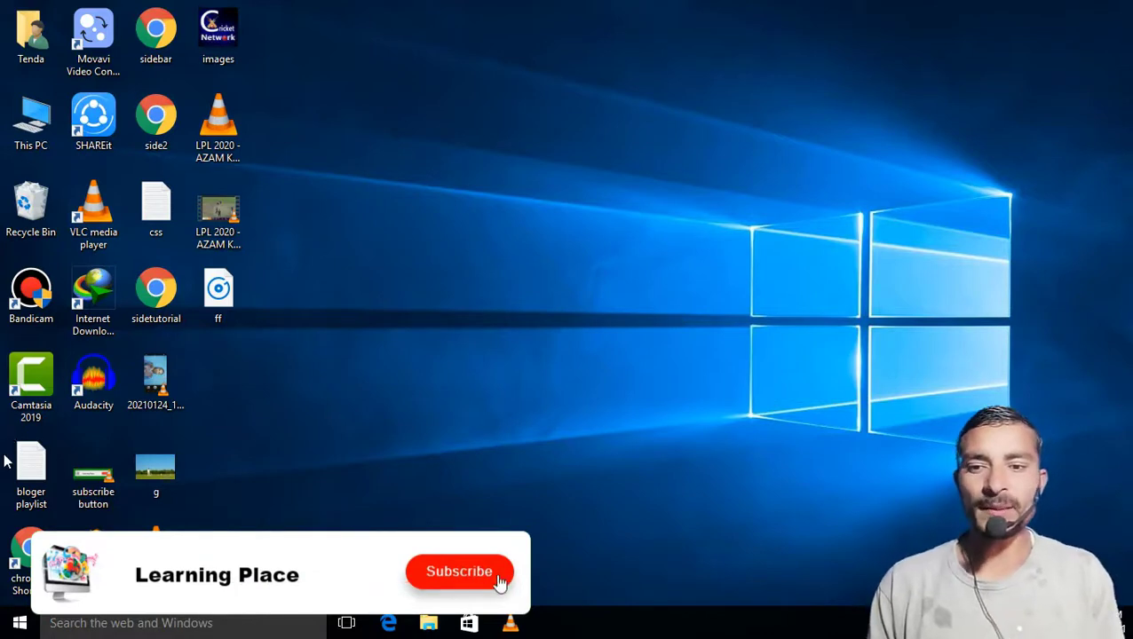
Open the bloger playlist text file from the desktop, and load blogger.com in Chrome.
double_click(32, 470)
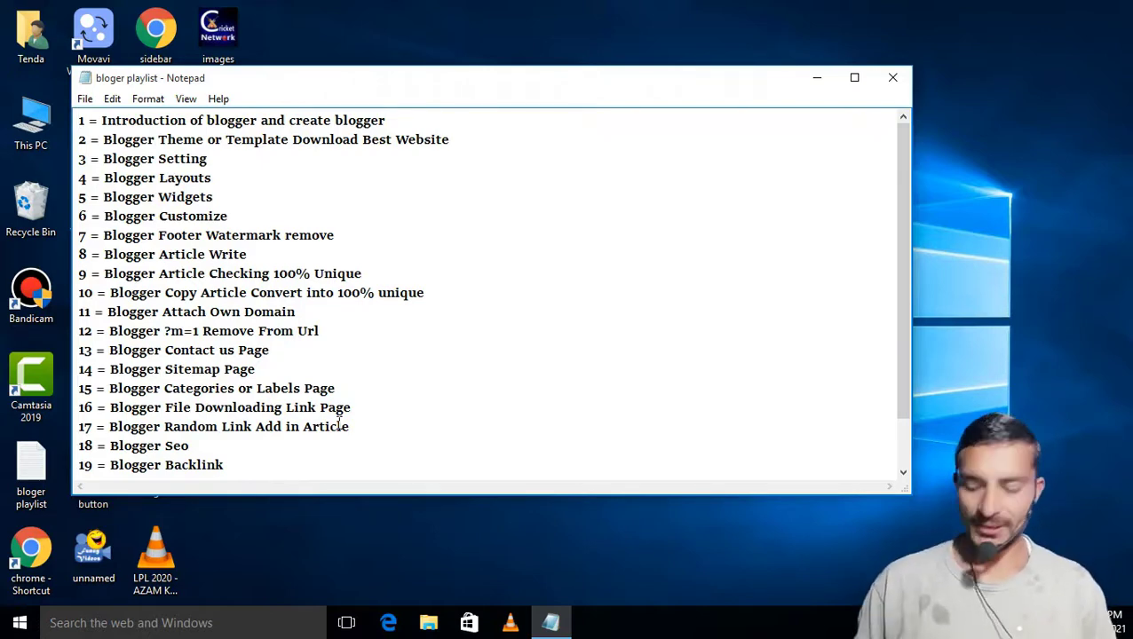
key(super)
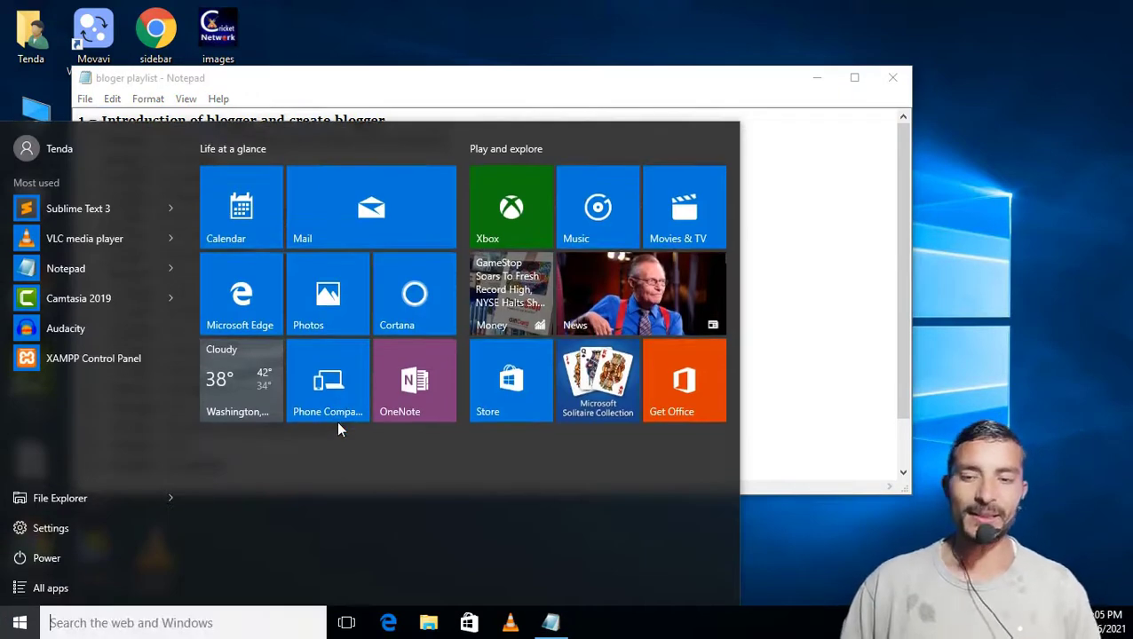
text(chrome)
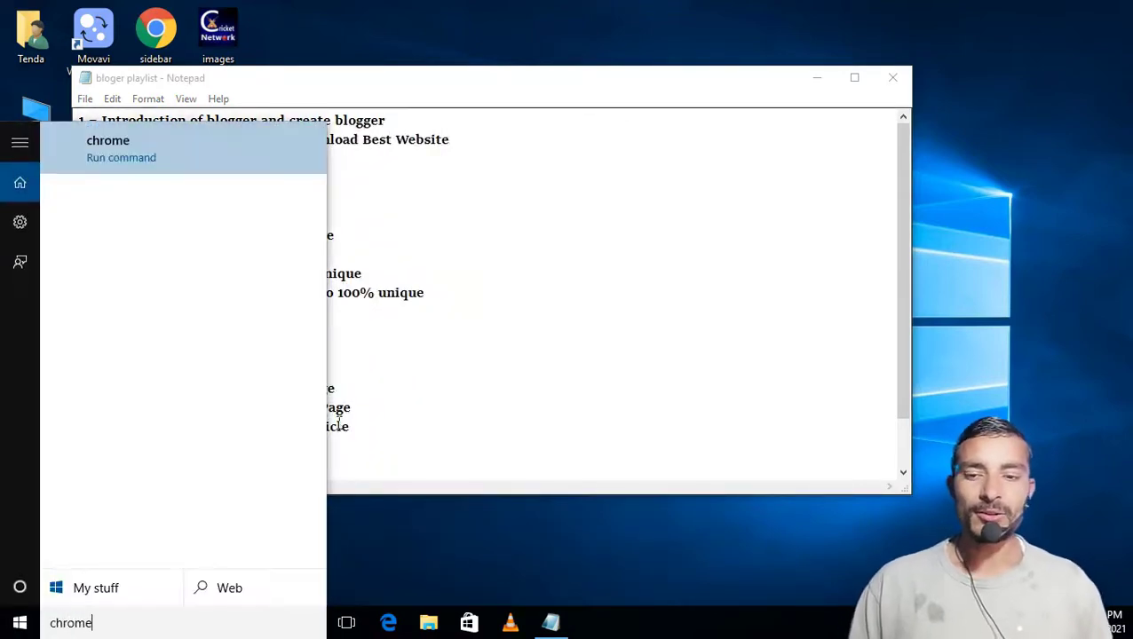
key(Return)
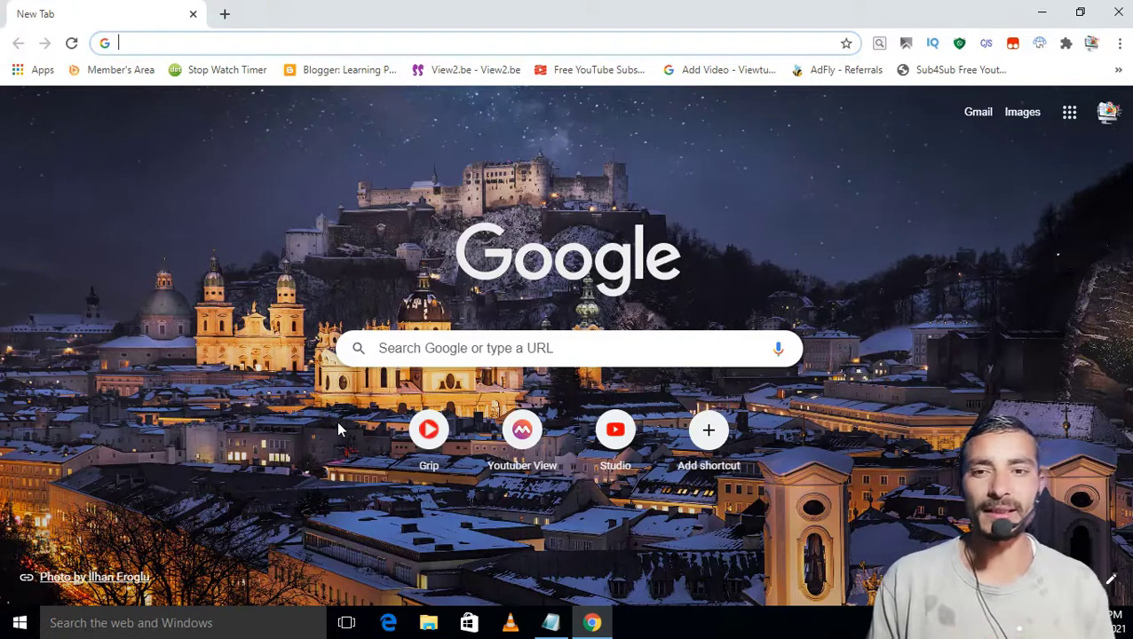
text(blog)
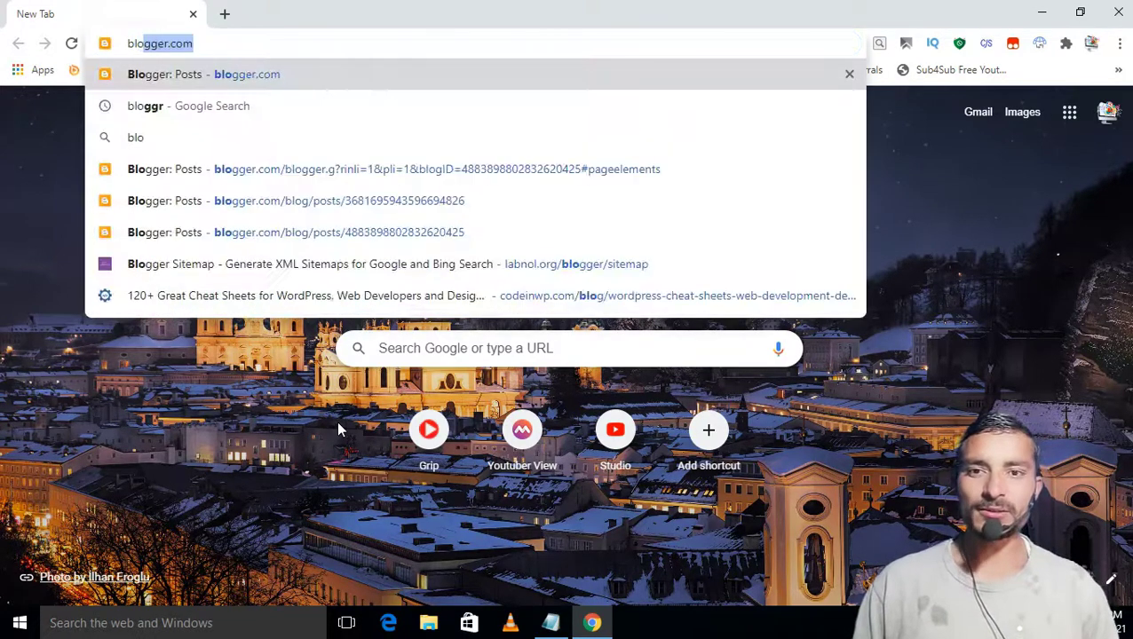
key(Return)
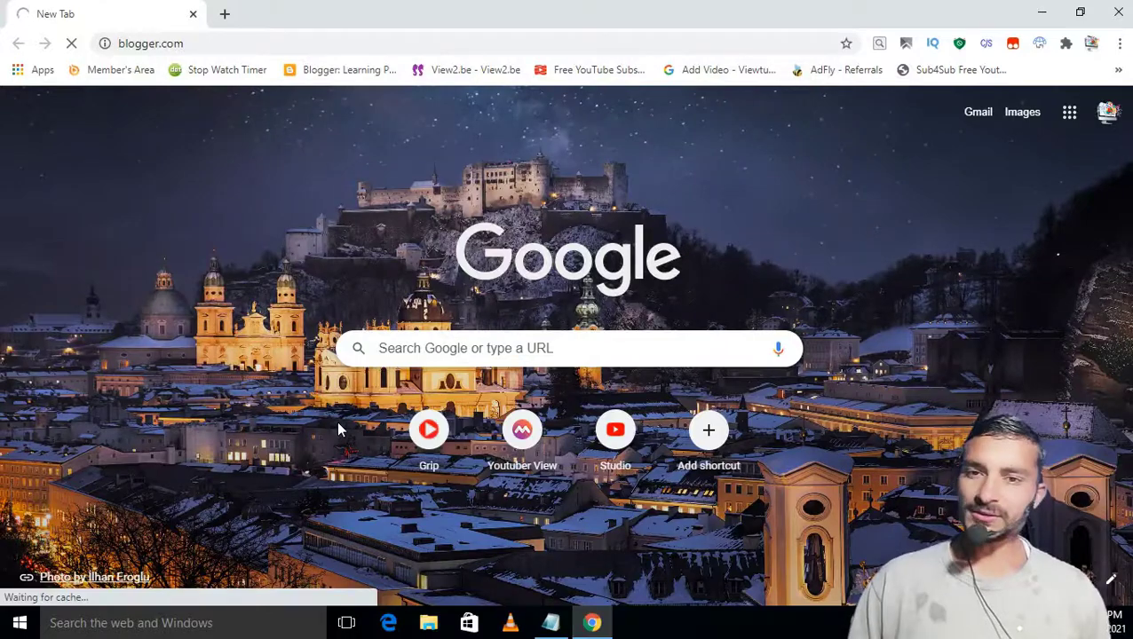
Search Google for cracknns in a new tab and open the Cracknns website.
key(ctrl+t)
text(cra)
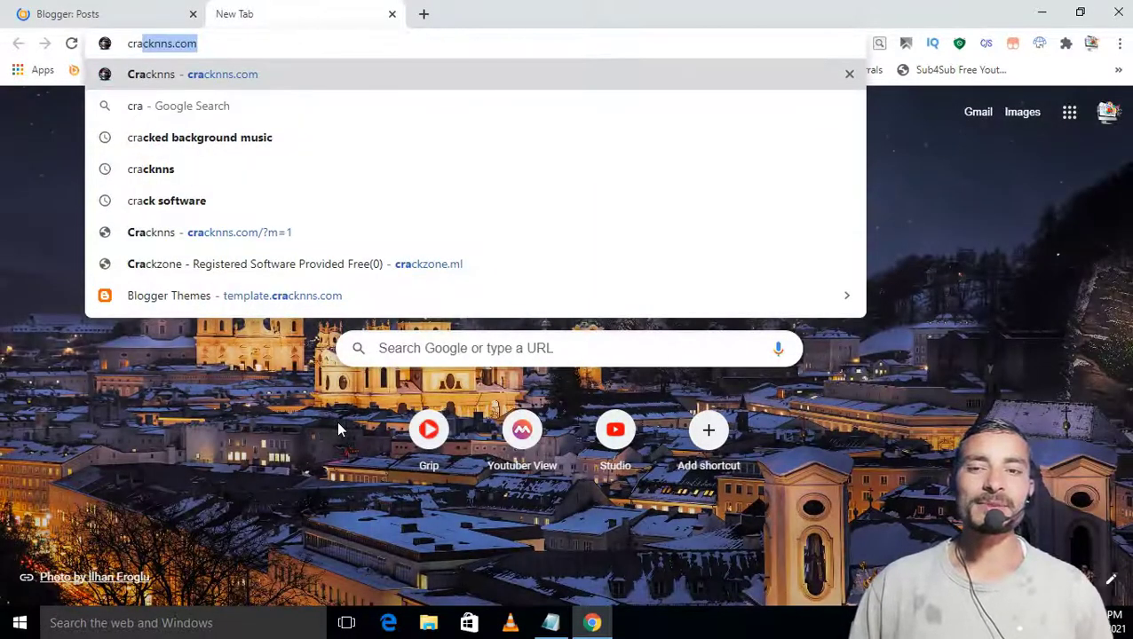
text(cknns)
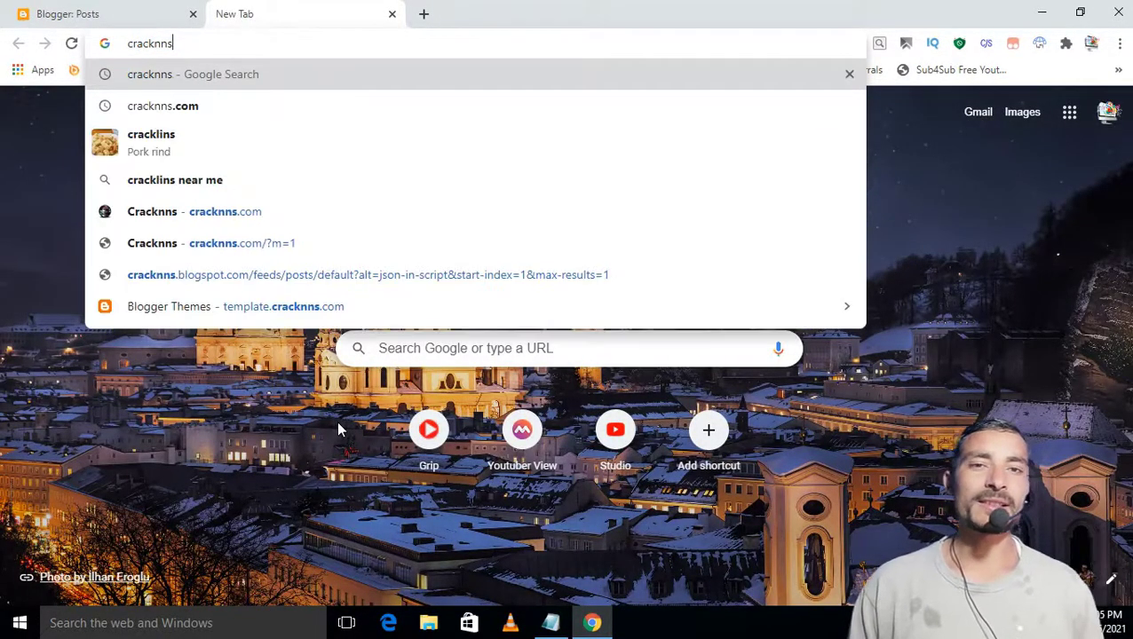
key(Return)
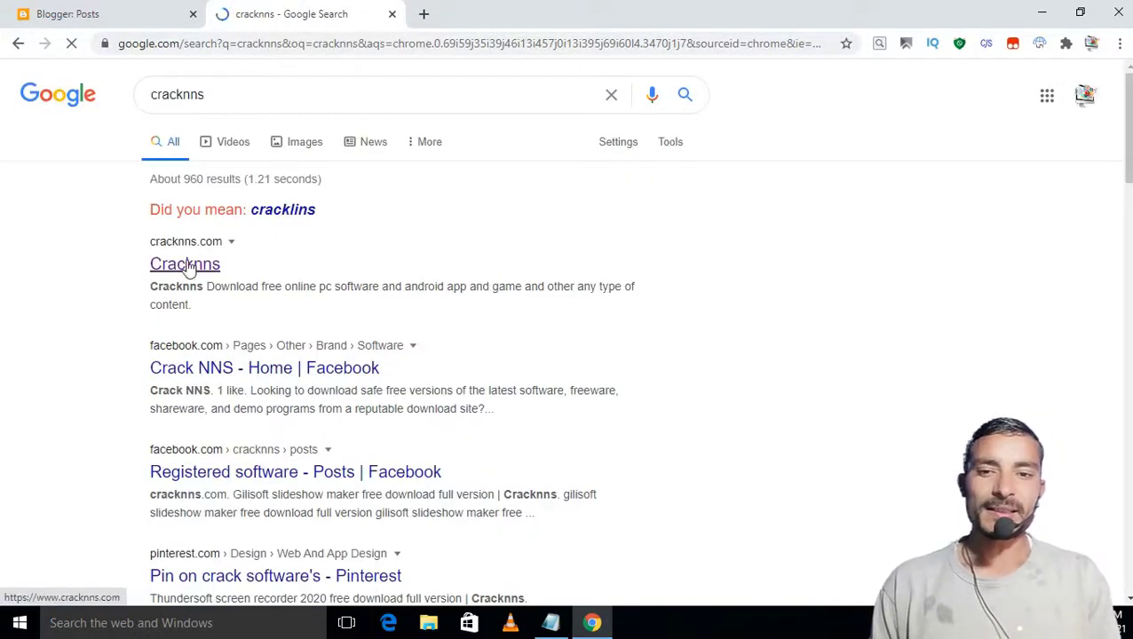
click(180, 257)
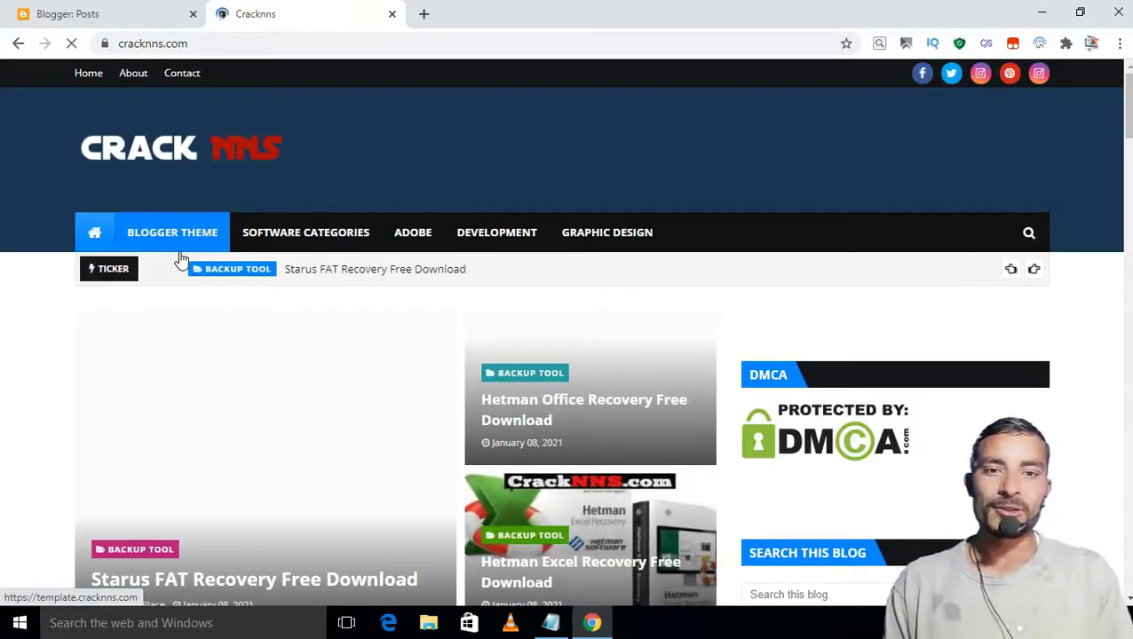
Open the Starus FAT Recovery Free Download article from the site's recent posts.
scroll(409, 346, down, 5)
scroll(408, 347, down, 3)
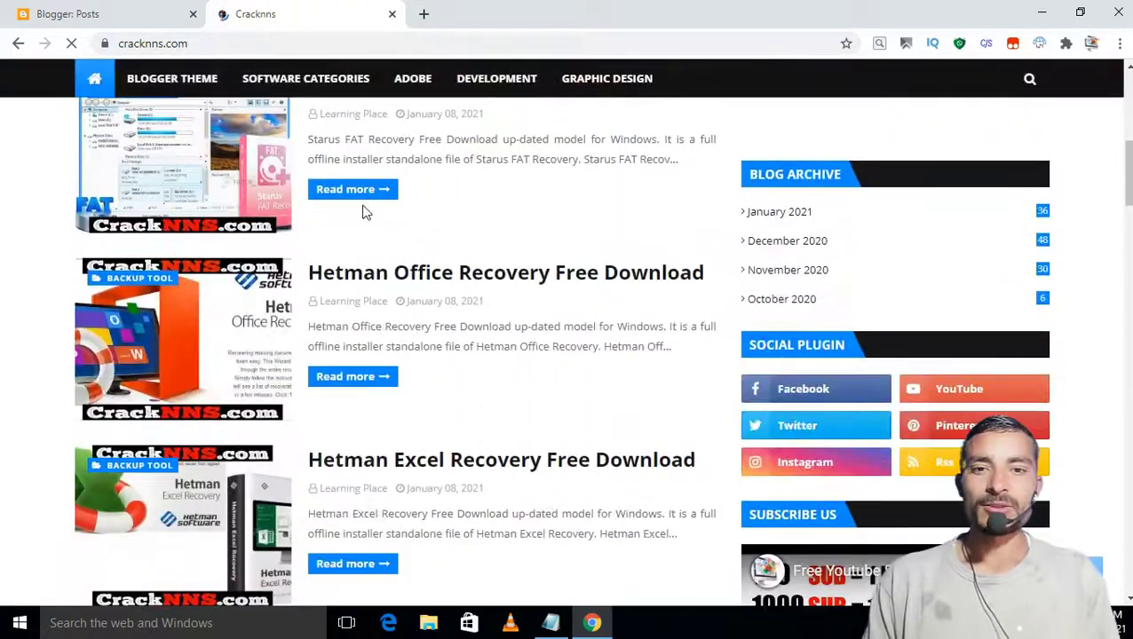
scroll(364, 210, up, 1)
click(411, 195)
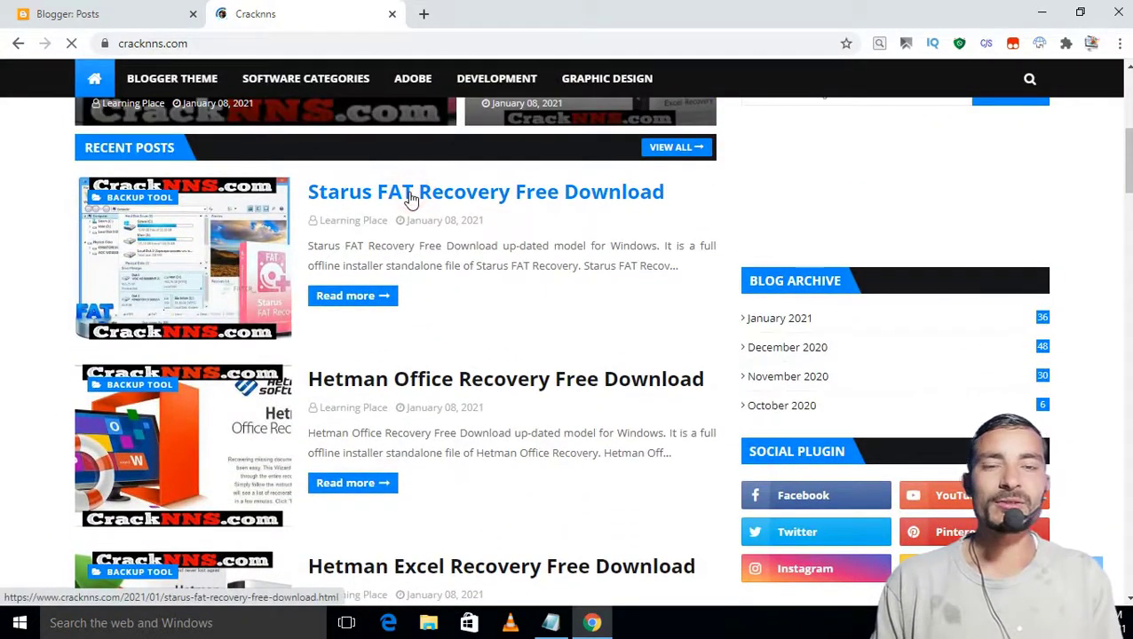
Copy the article text from its opening paragraph through the last item under How To Download Starus FAT Recovery.
scroll(433, 307, down, 3)
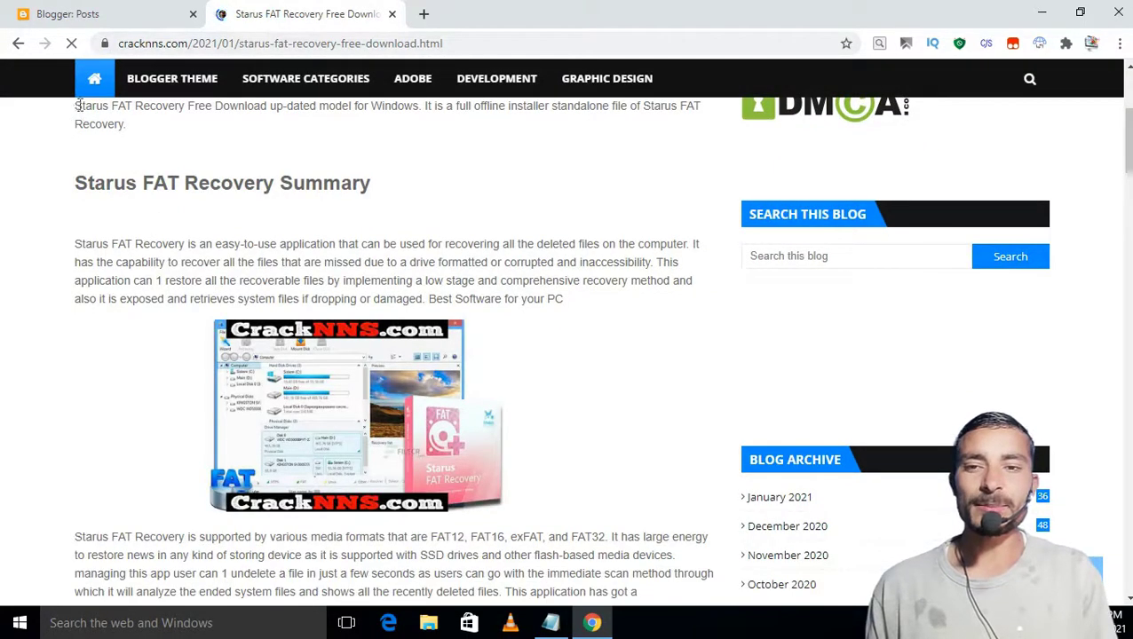
drag(77, 105, 204, 398)
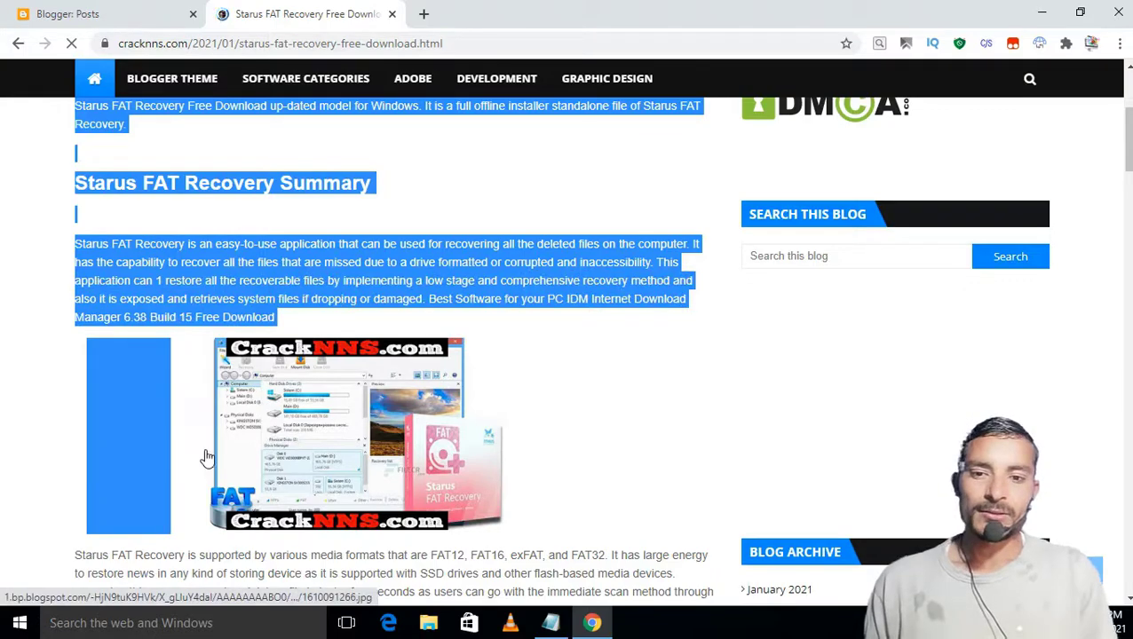
mouse_move(206, 457)
mouse_down()
mouse_move(169, 599)
mouse_move(206, 455)
mouse_up()
scroll(206, 457, down, 1)
scroll(209, 462, down, 5)
scroll(205, 449, down, 3)
key(shift+Right)
key(shift+Right)
key(shift+Right)
key(shift+Right)
key(shift+Right)
key(shift+Right)
key(shift+Right)
key(shift+Right)
key(shift+Right)
key(shift+Right)
key(shift+Right)
key(shift+Right)
key(shift+Right)
key(shift+Right)
key(shift+Right)
key(shift+Right)
key(shift+Right)
key(shift+Right)
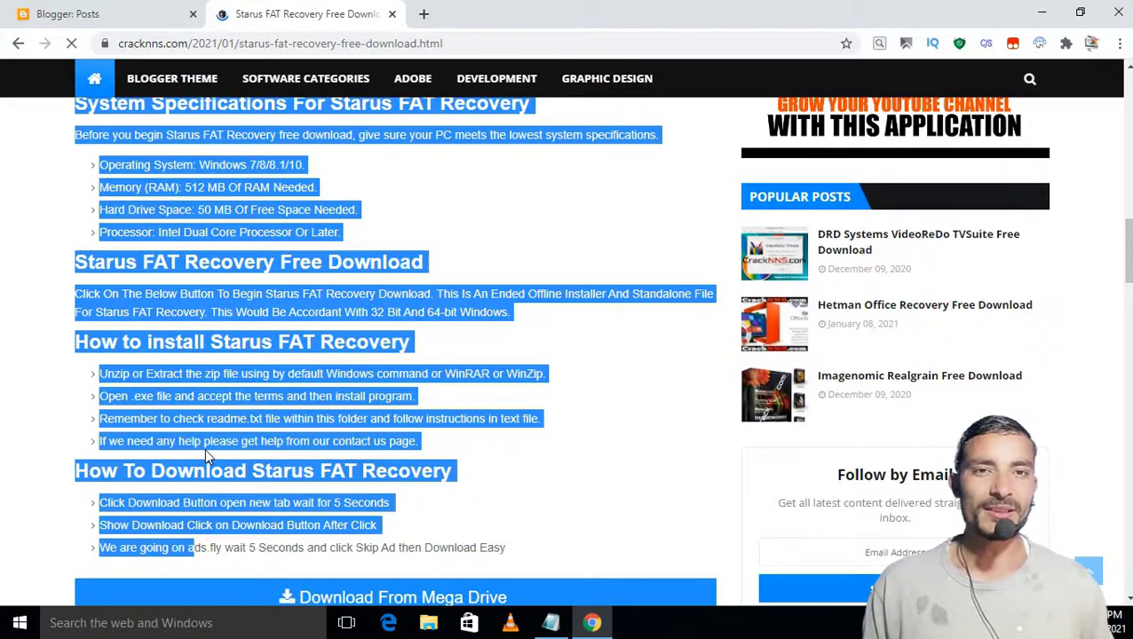
key(shift+Right)
key(shift+Right)
key(shift+Right)
key(shift+Right)
key(shift+Right)
key(shift+Right)
key(shift+Right)
key(shift+Right)
key(shift+Right)
key(shift+Right)
key(shift+Right)
key(shift+Right)
key(shift+Right)
key(shift+Right)
key(shift+Right)
key(shift+Right)
key(shift+Right)
key(shift+Right)
key(shift+Right)
key(shift+Right)
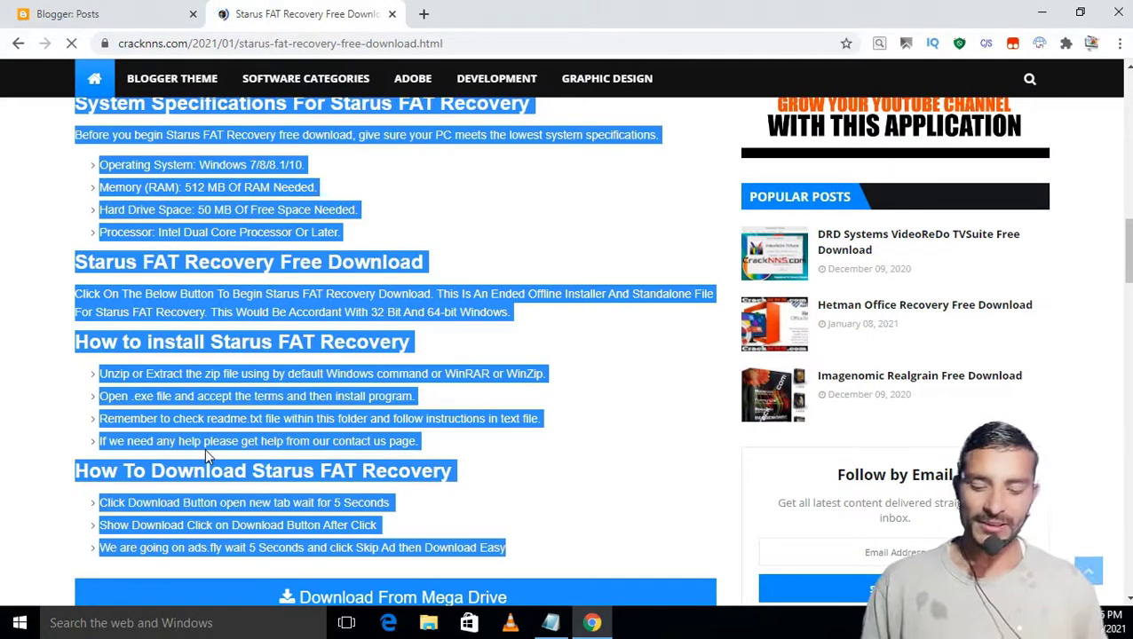
Open the duplichecker.com plagiarism checker in a new tab.
key(ctrl+t)
text(du)
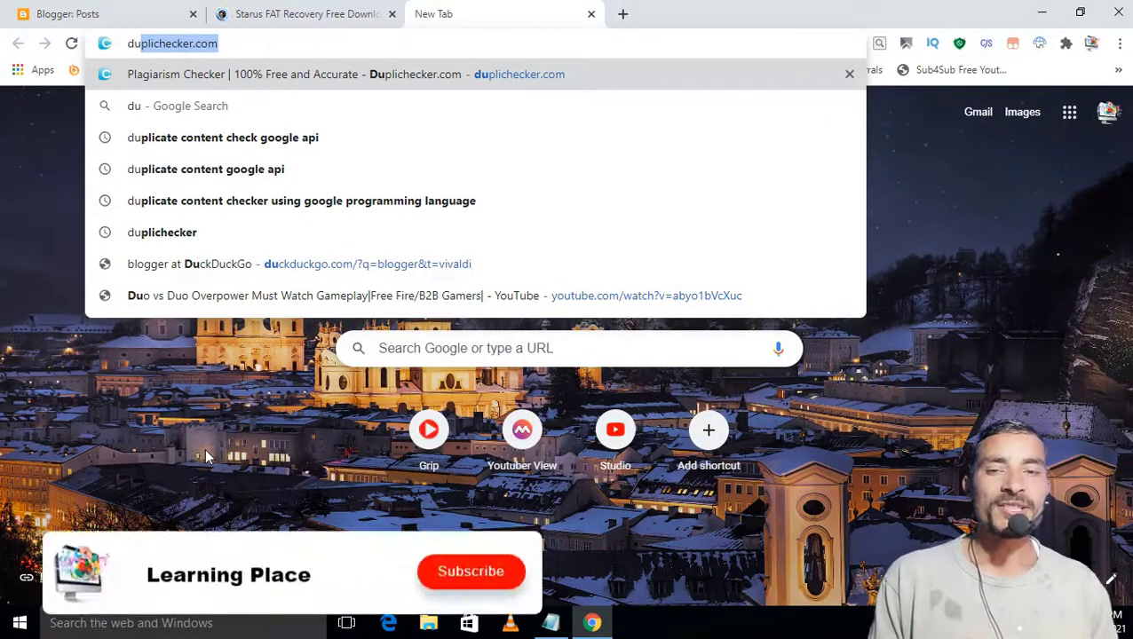
key(Return)
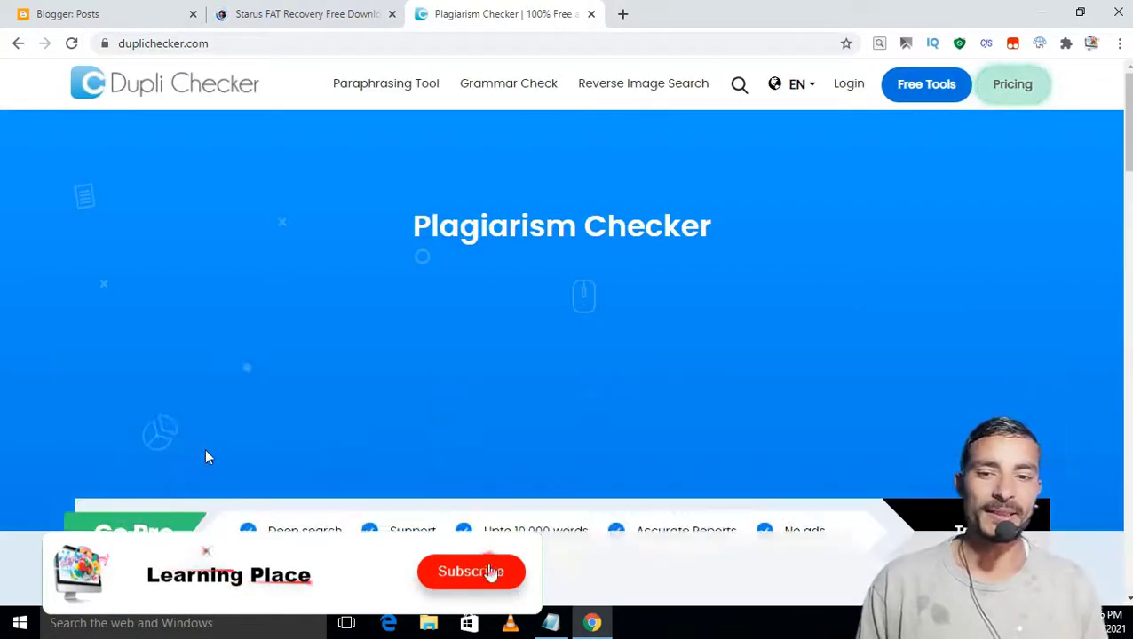
Paste the copied article into the plagiarism checker's text area and run Check Plagiarism.
scroll(206, 456, down, 4)
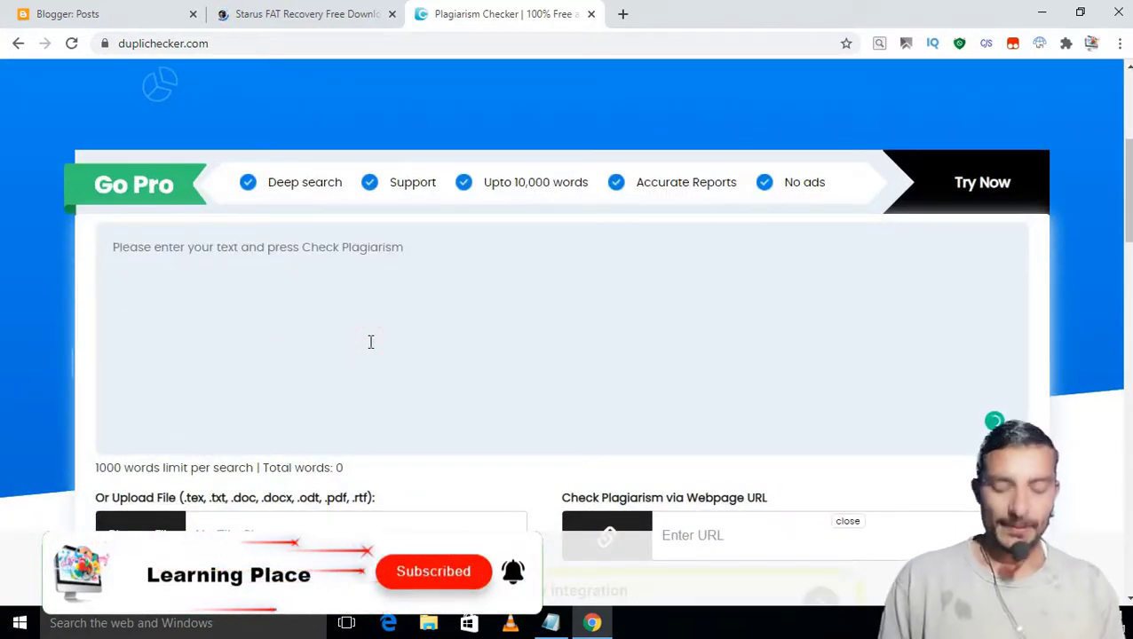
key(ctrl+v)
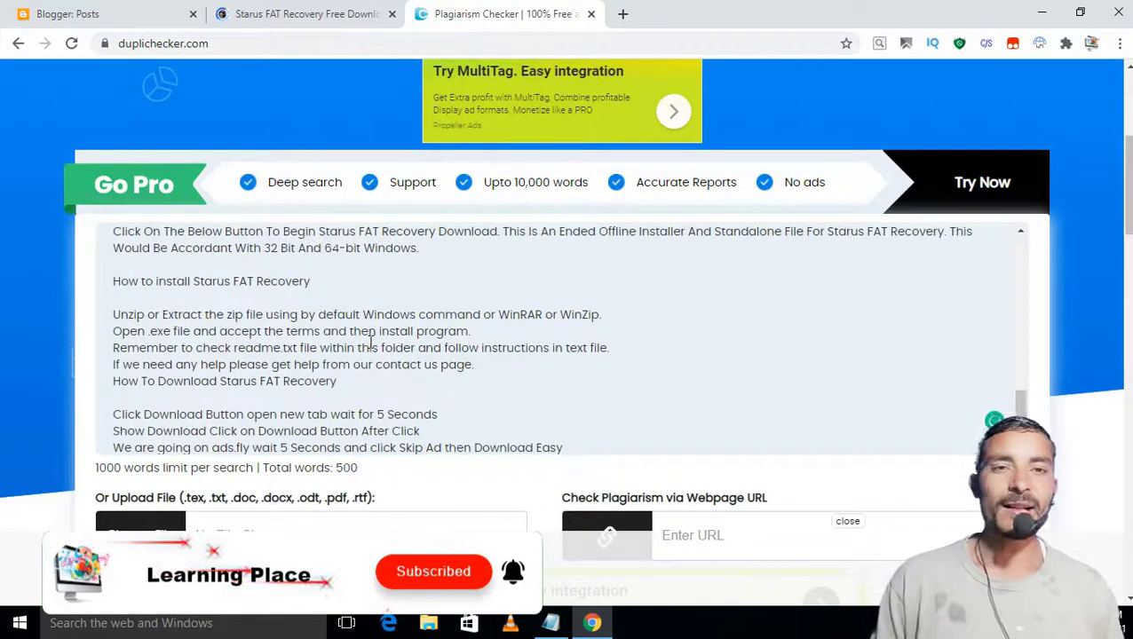
scroll(536, 397, down, 1)
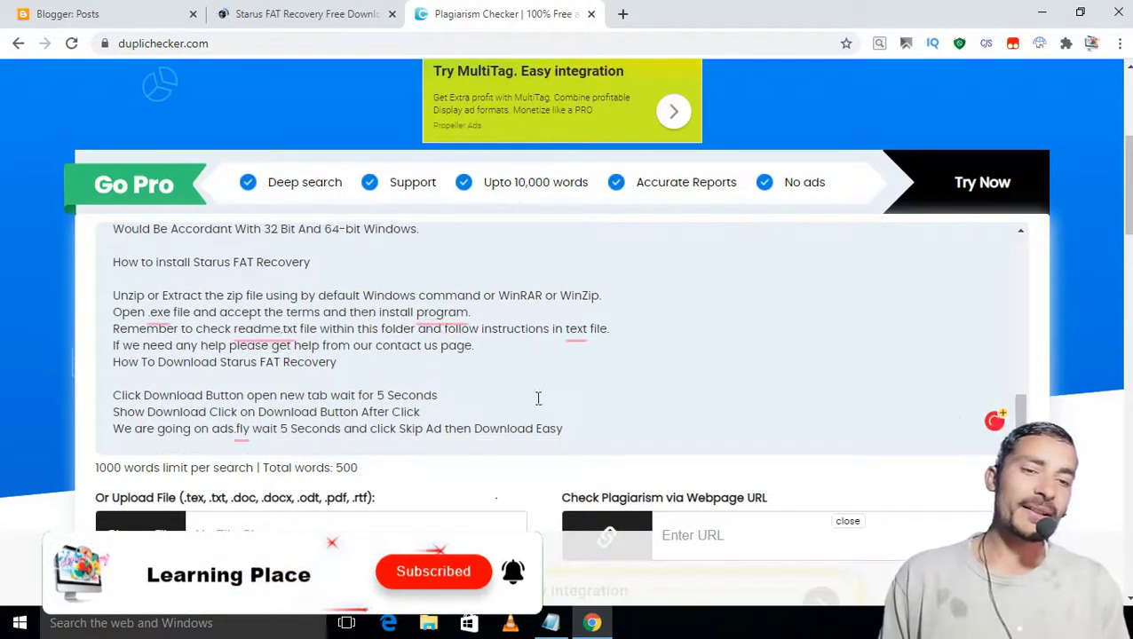
scroll(547, 428, down, 1)
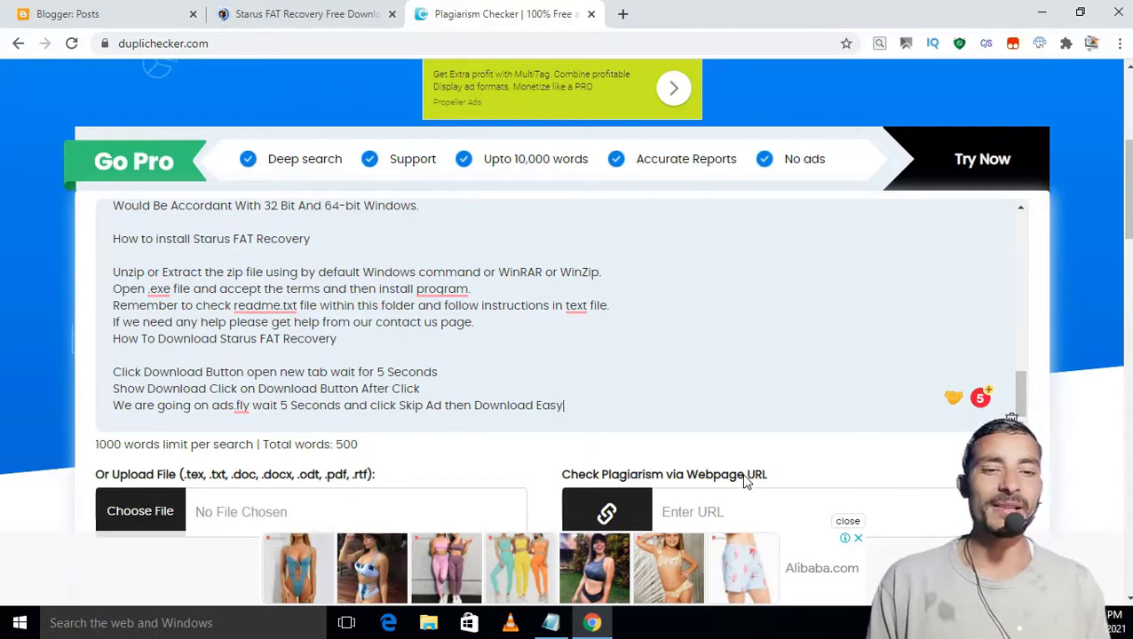
scroll(746, 480, down, 3)
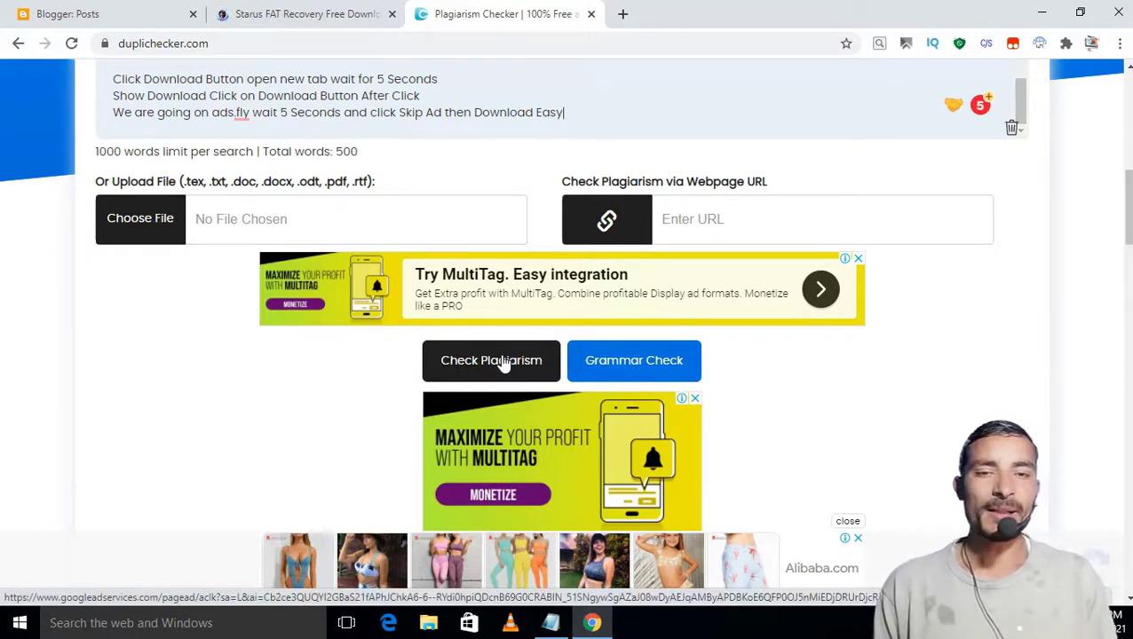
click(503, 361)
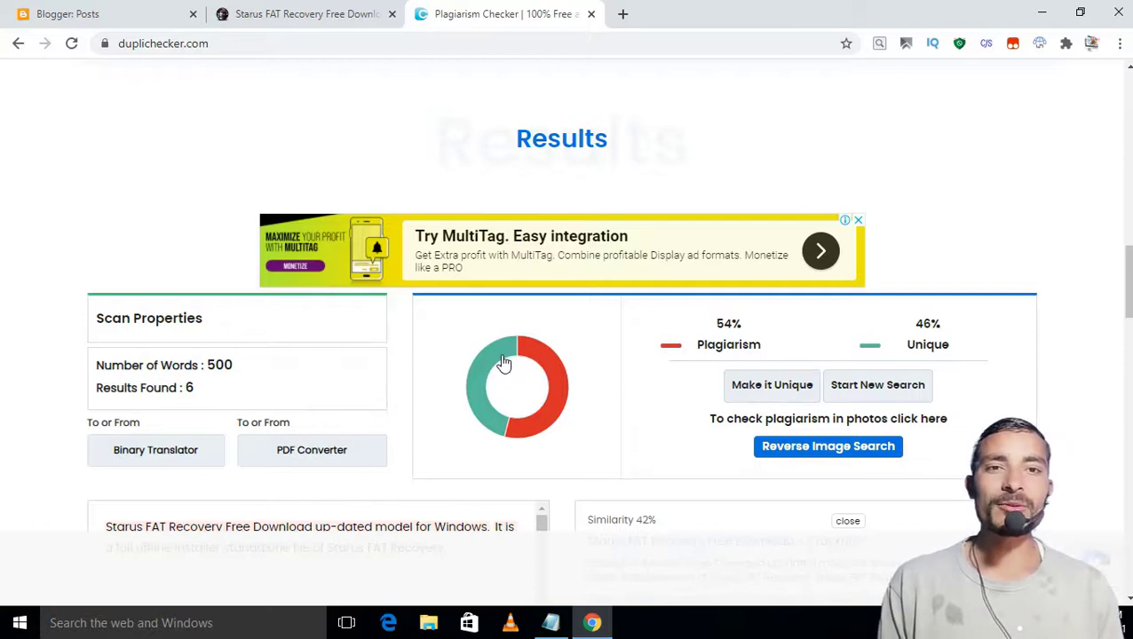
Examine the plagiarism and unique percentages, the highlighted duplicate sentences and the list of similar sources in the results.
scroll(503, 364, down, 2)
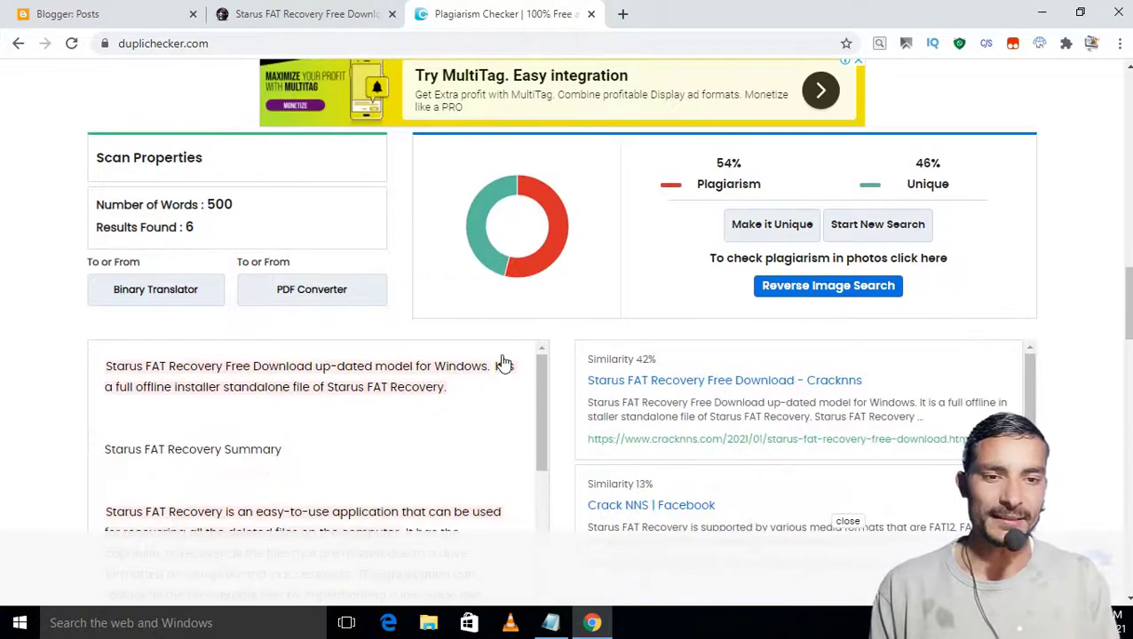
scroll(503, 364, down, 2)
scroll(695, 337, up, 2)
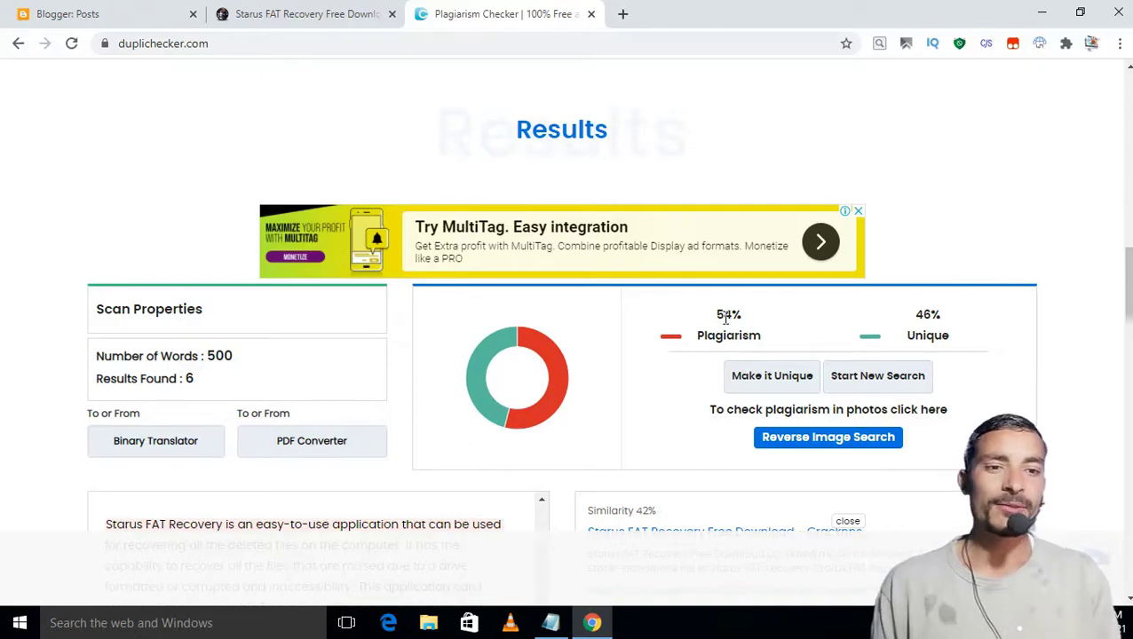
scroll(726, 320, down, 5)
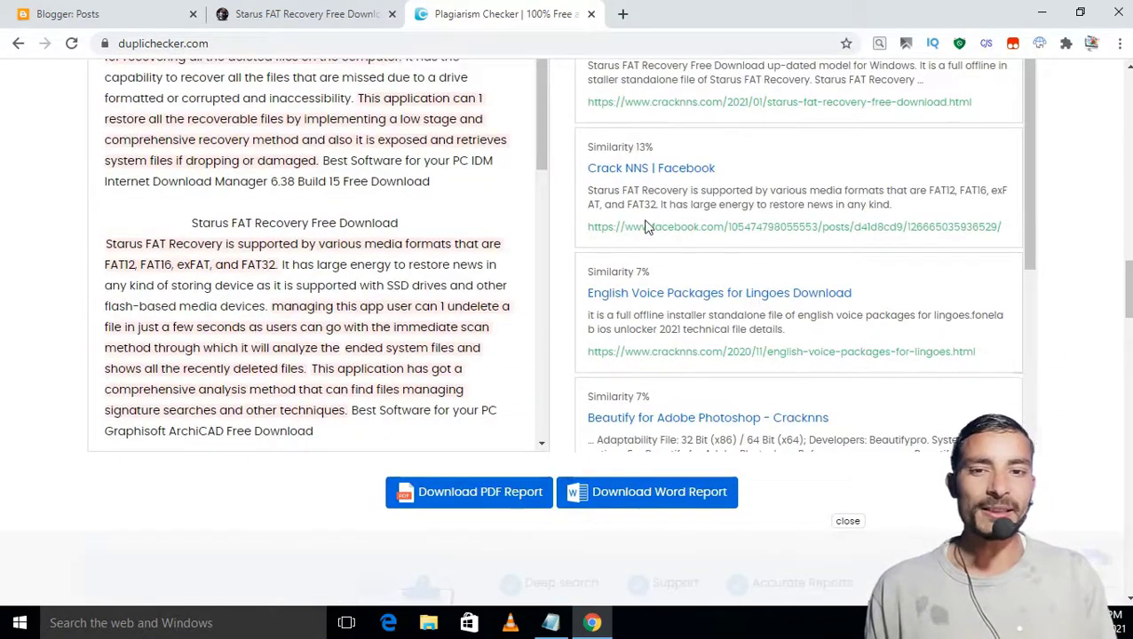
scroll(646, 226, up, 1)
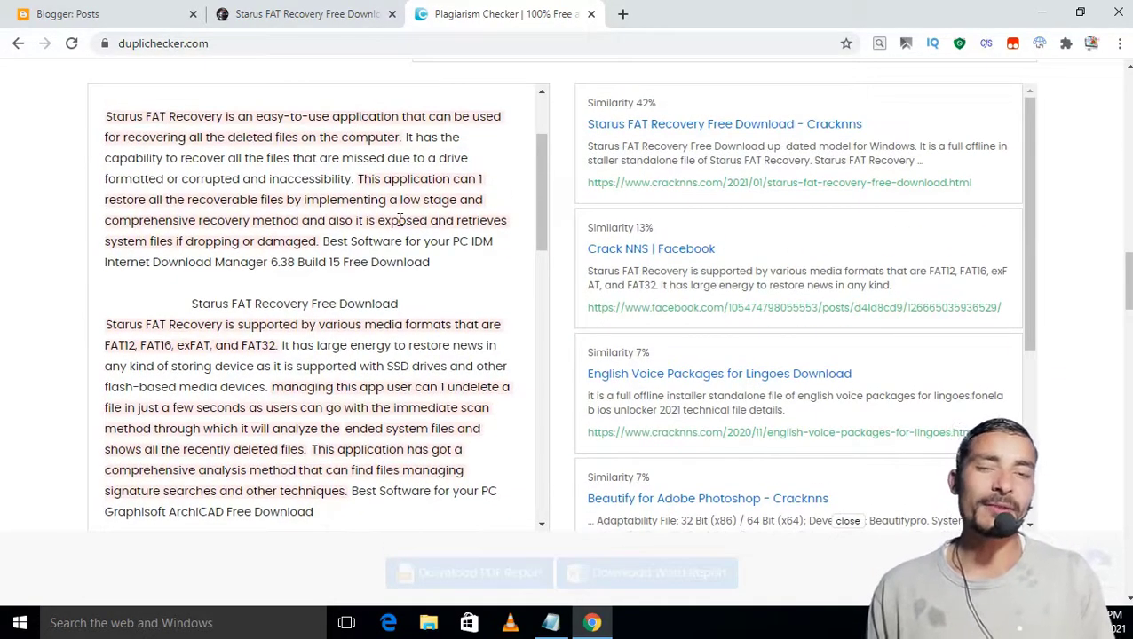
scroll(401, 219, up, 3)
scroll(48, 219, up, 3)
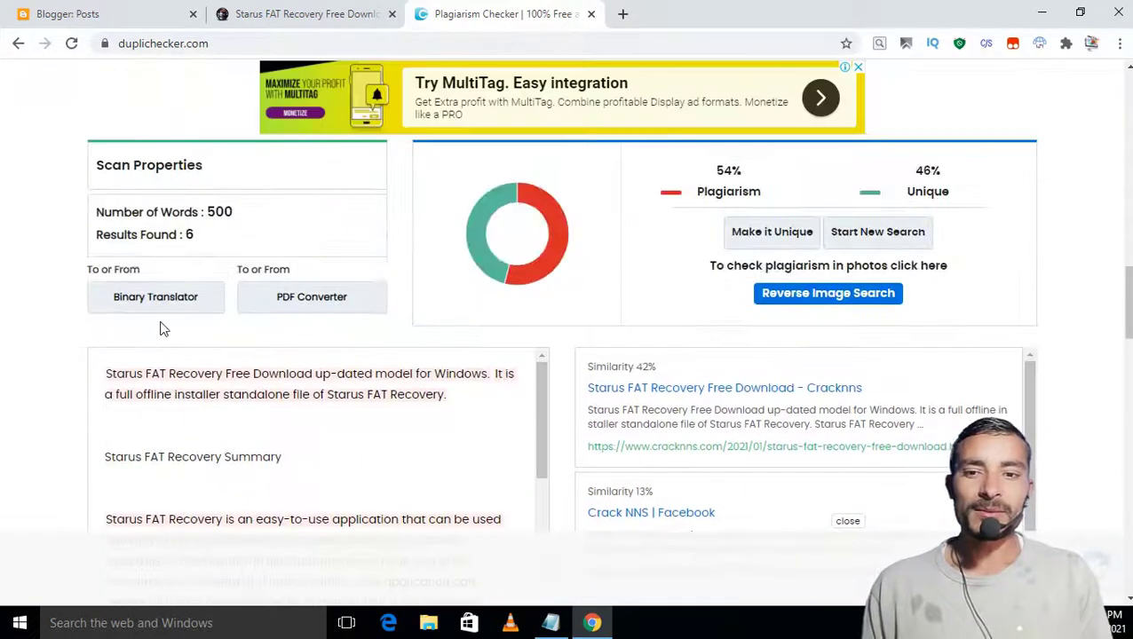
Select the first flagged sentence in the results and find it in the submitted article text on the page.
click(108, 370)
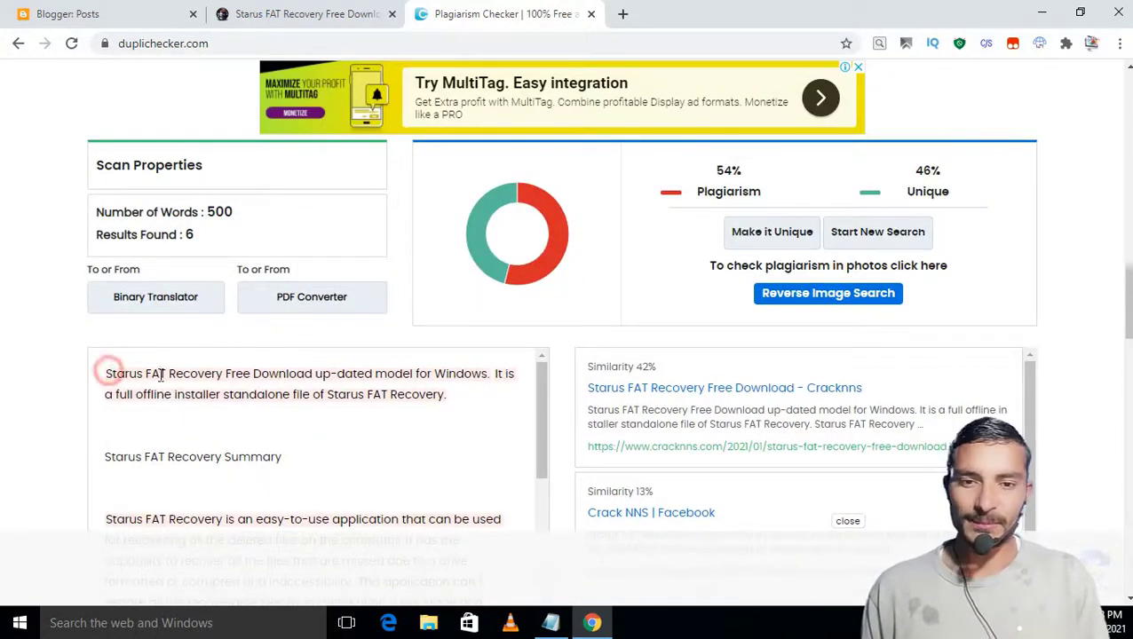
shift+click(452, 401)
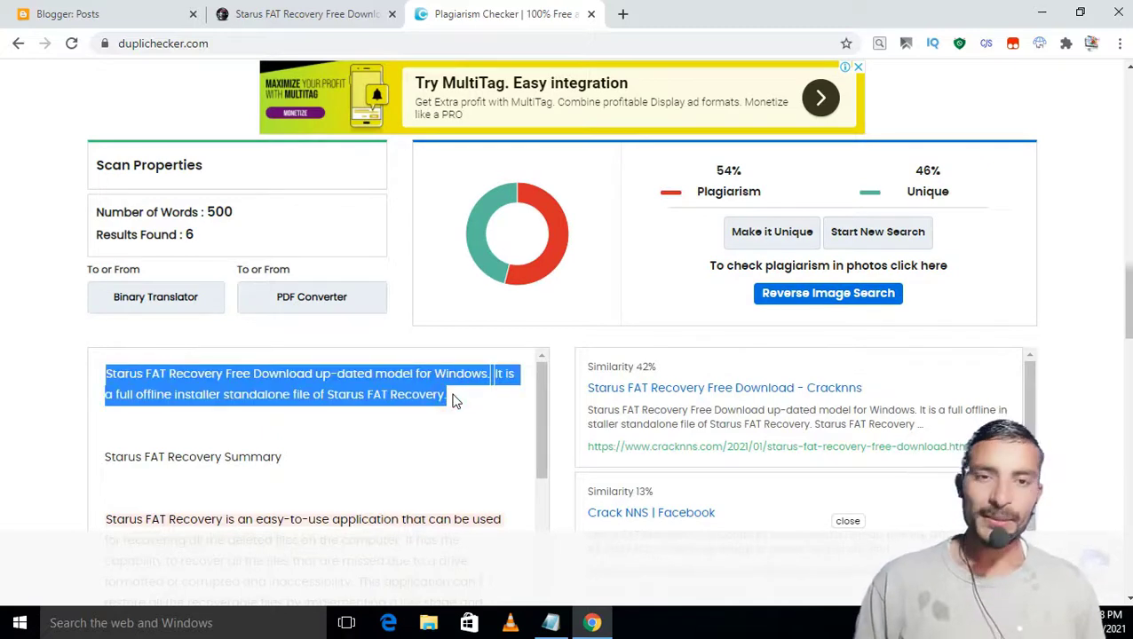
key(ctrl+f)
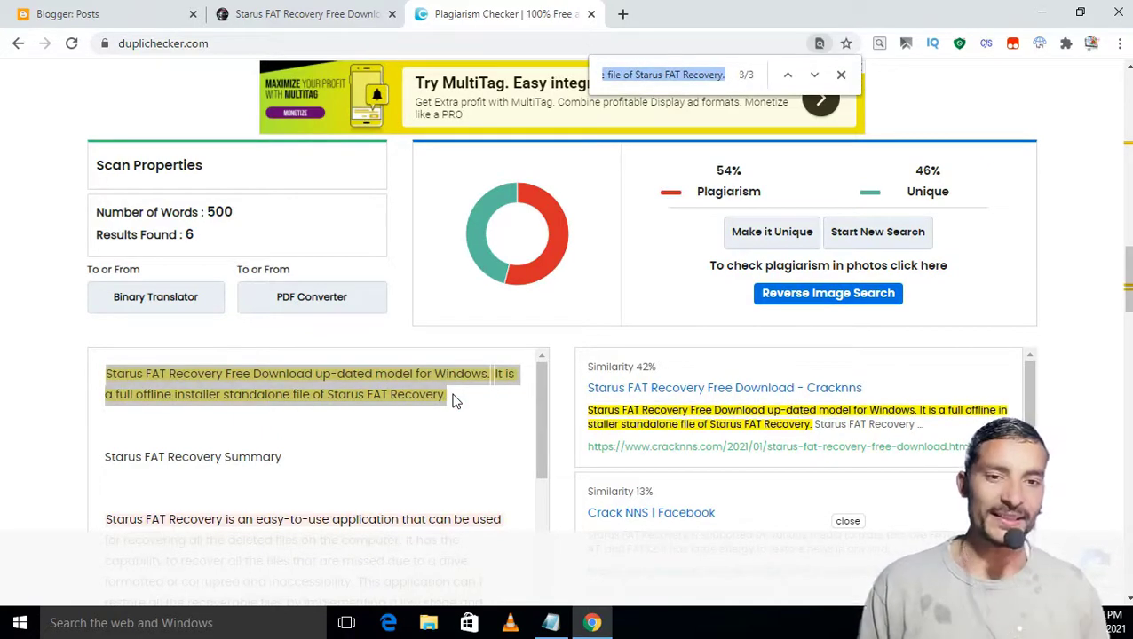
key(Return)
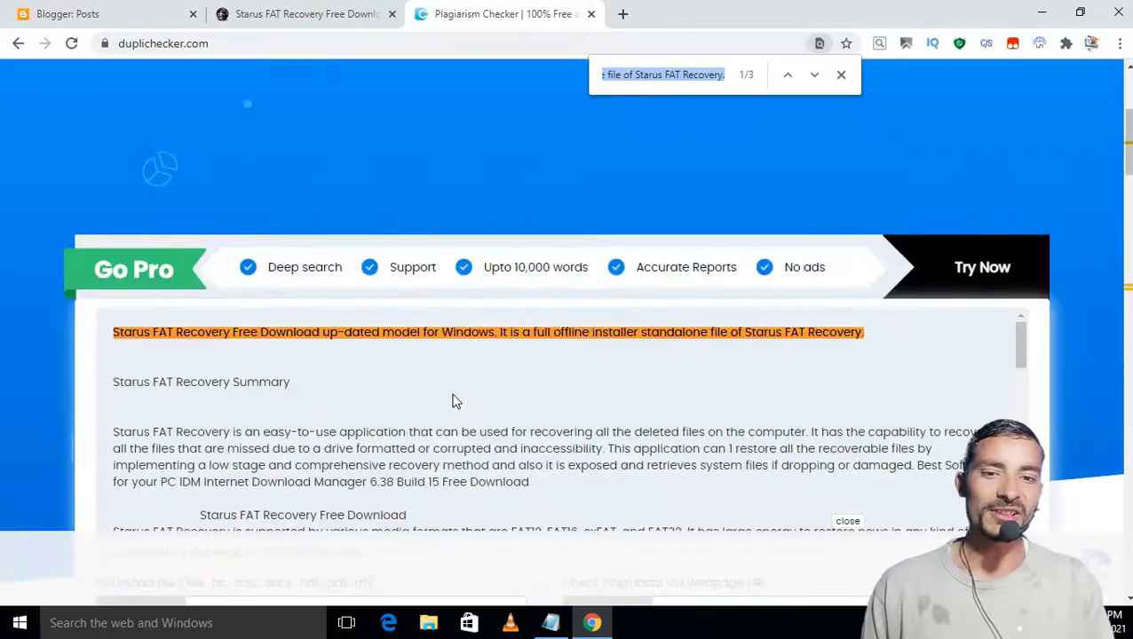
Examine the wording of the first flagged sentence and the article paragraphs that follow it in the text area.
click(309, 354)
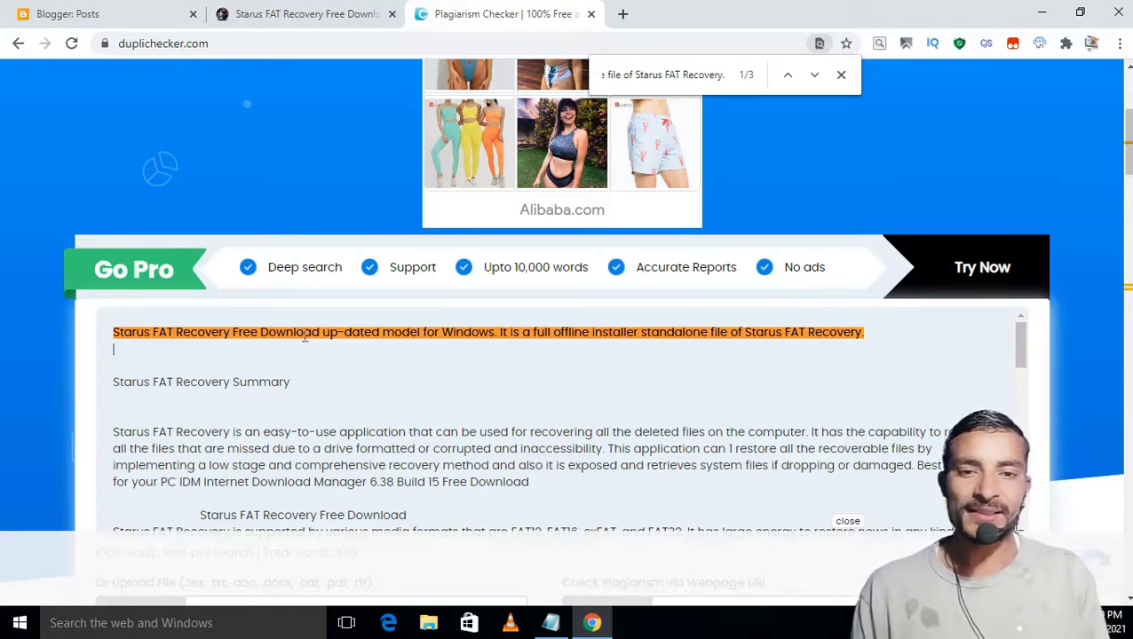
double_click(352, 331)
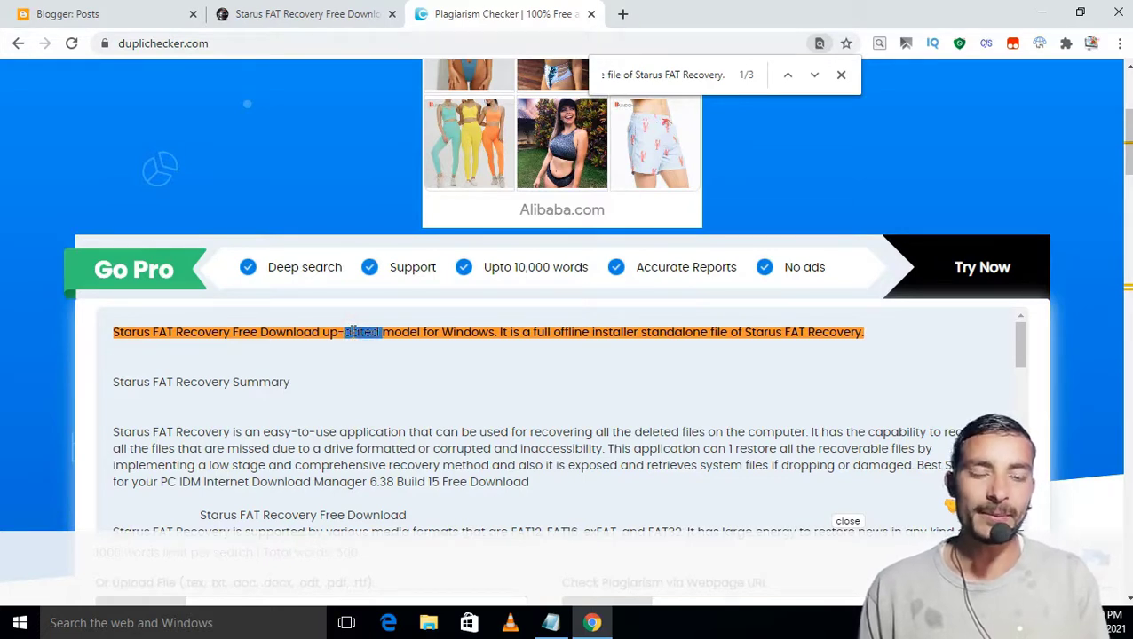
double_click(397, 333)
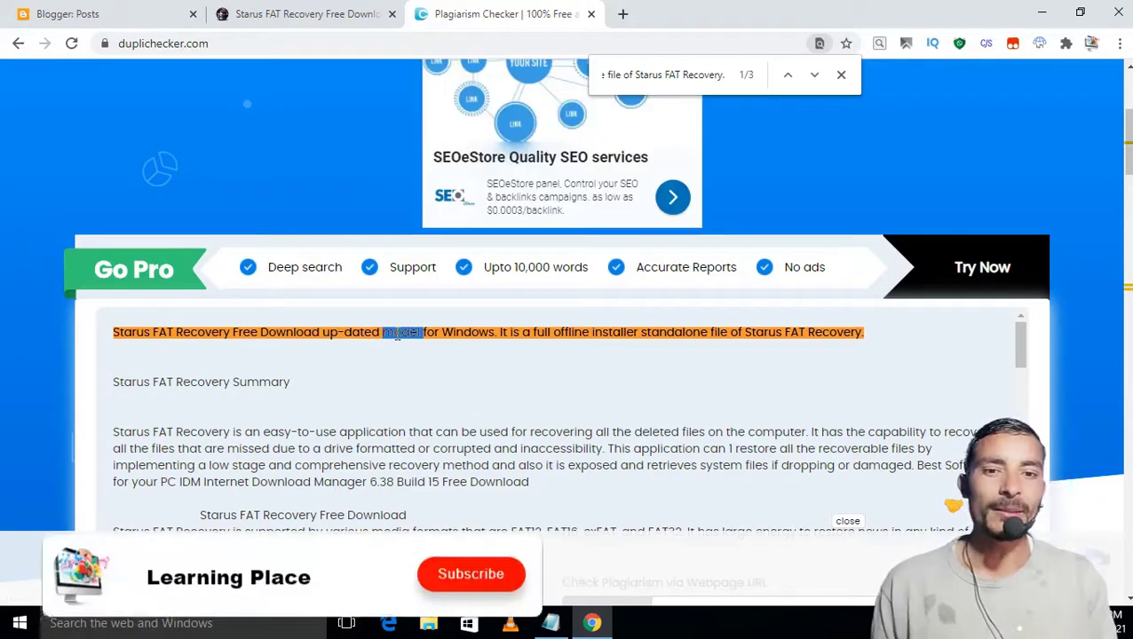
scroll(791, 427, down, 1)
scroll(791, 427, down, 1)
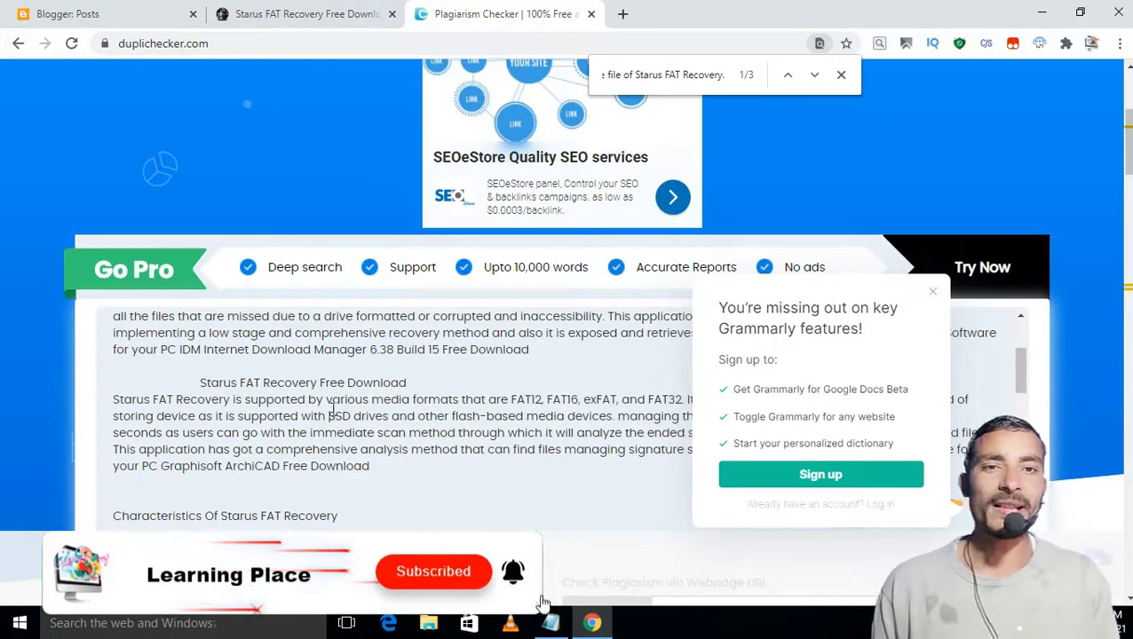
click(932, 291)
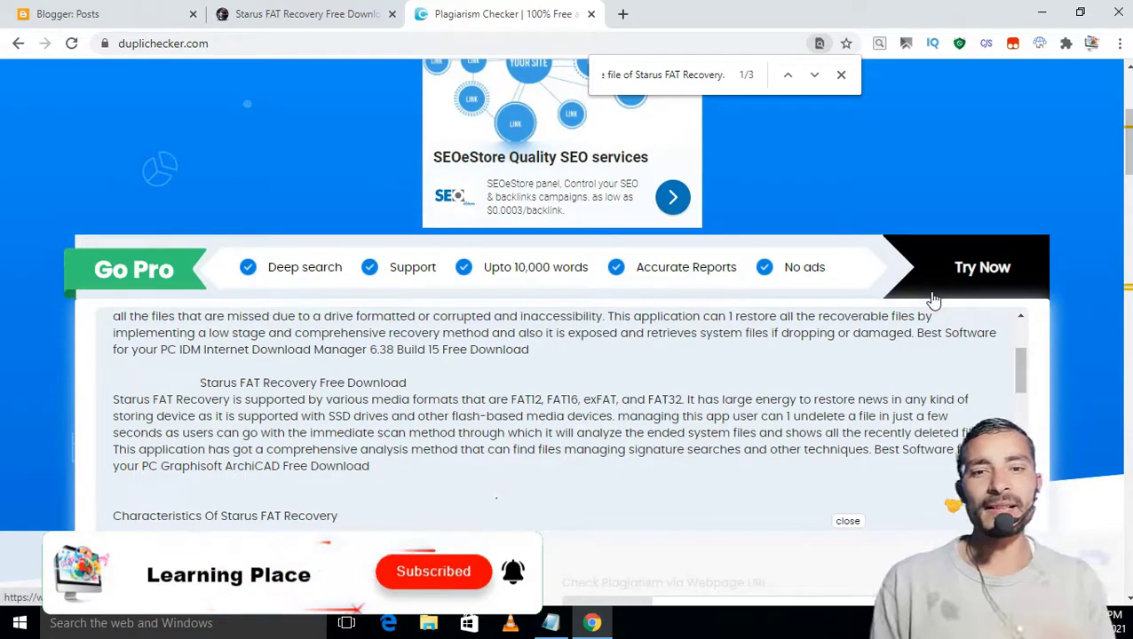
scroll(930, 301, up, 4)
scroll(677, 337, down, 5)
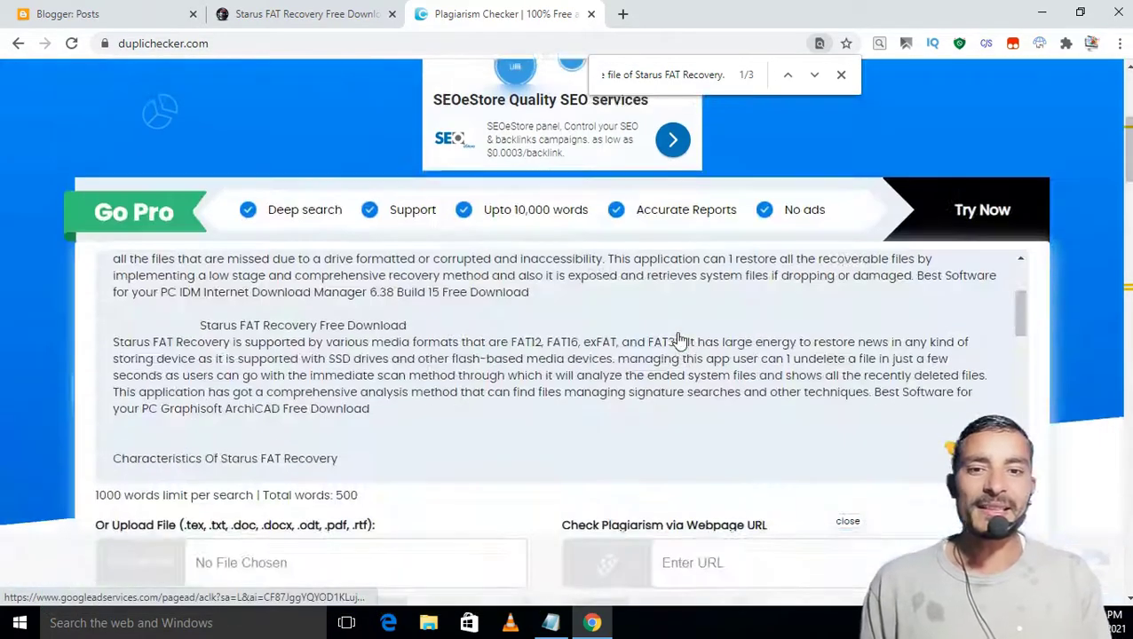
scroll(420, 298, up, 3)
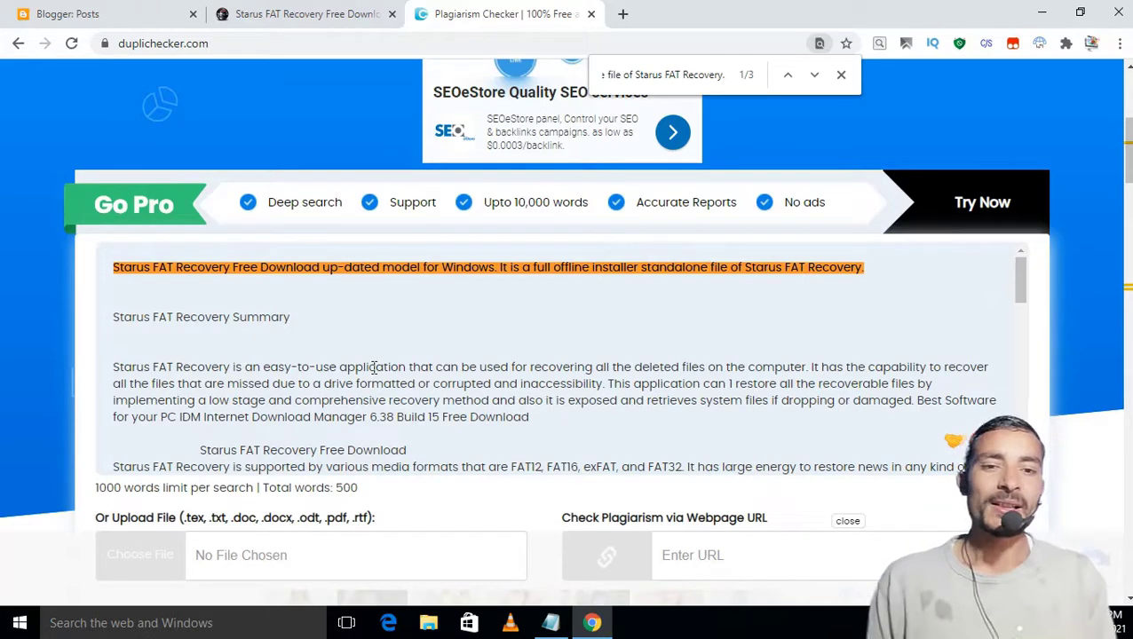
click(320, 17)
click(462, 14)
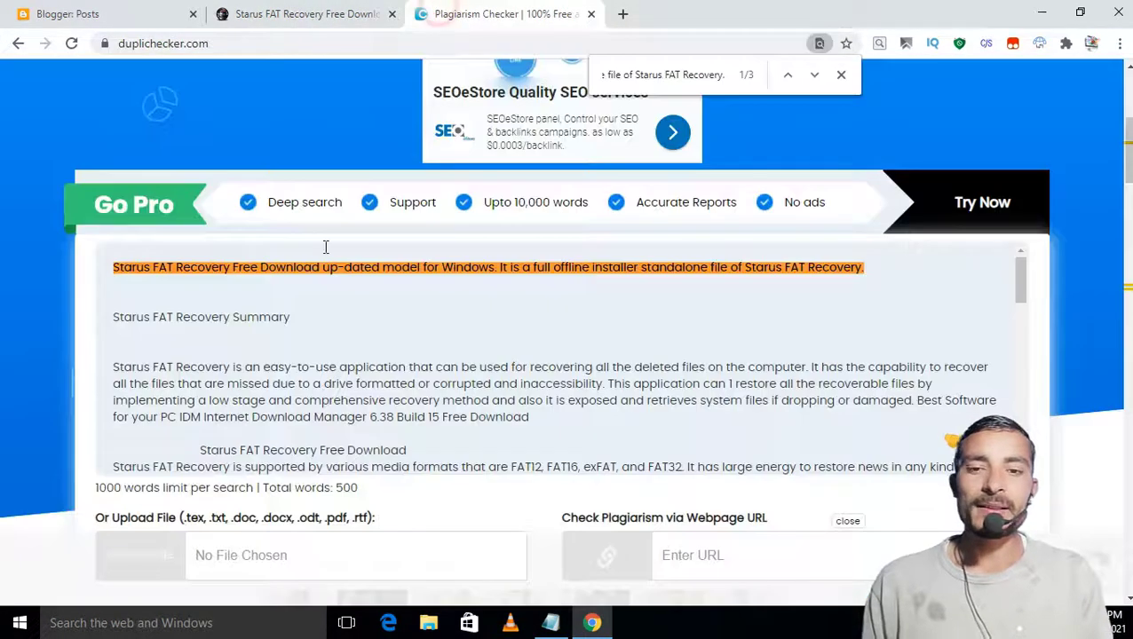
Delete all article text from "Starus FAT Recovery Summary" onward, keeping only the flagged first sentence, and close the page search.
click(114, 317)
key(shift+Down)
key(shift+Down)
key(shift+Down)
key(shift+Down)
key(shift+Down)
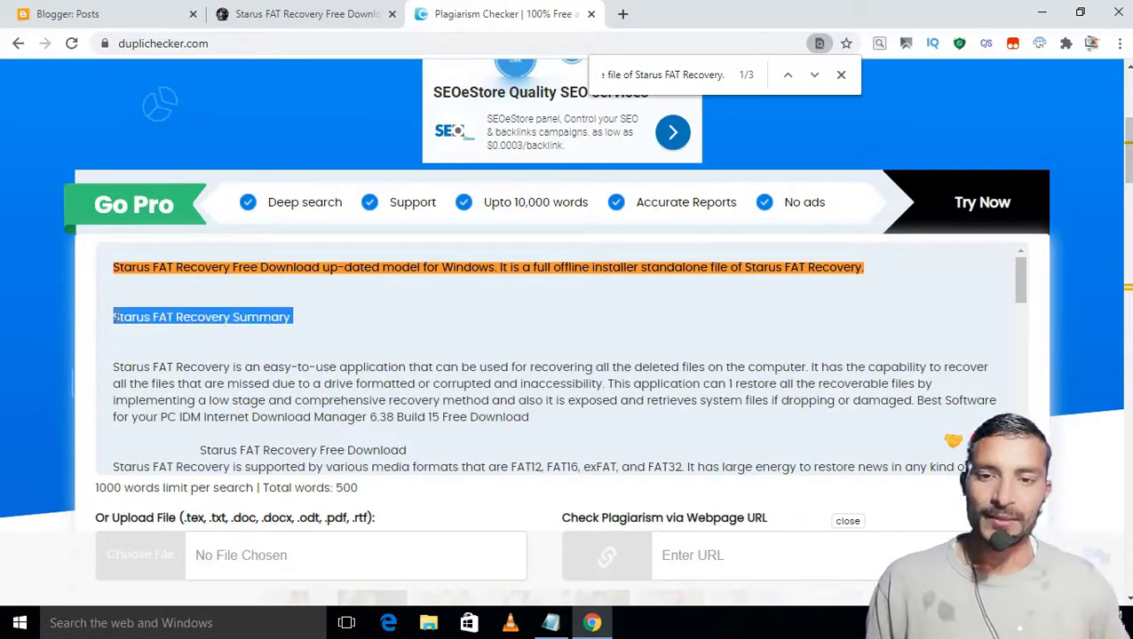
key(shift+Down)
key(shift+Down)
key(shift+Down)
key(shift+Down)
key(shift+Down)
key(shift+Down)
key(shift+Down)
key(shift+Down)
key(shift+Down)
key(shift+Down)
key(shift+Down)
key(shift+Down)
key(shift+Down)
key(shift+Down)
key(shift+Down)
key(shift+Down)
key(shift+Down)
key(shift+Down)
key(shift+Down)
key(shift+Down)
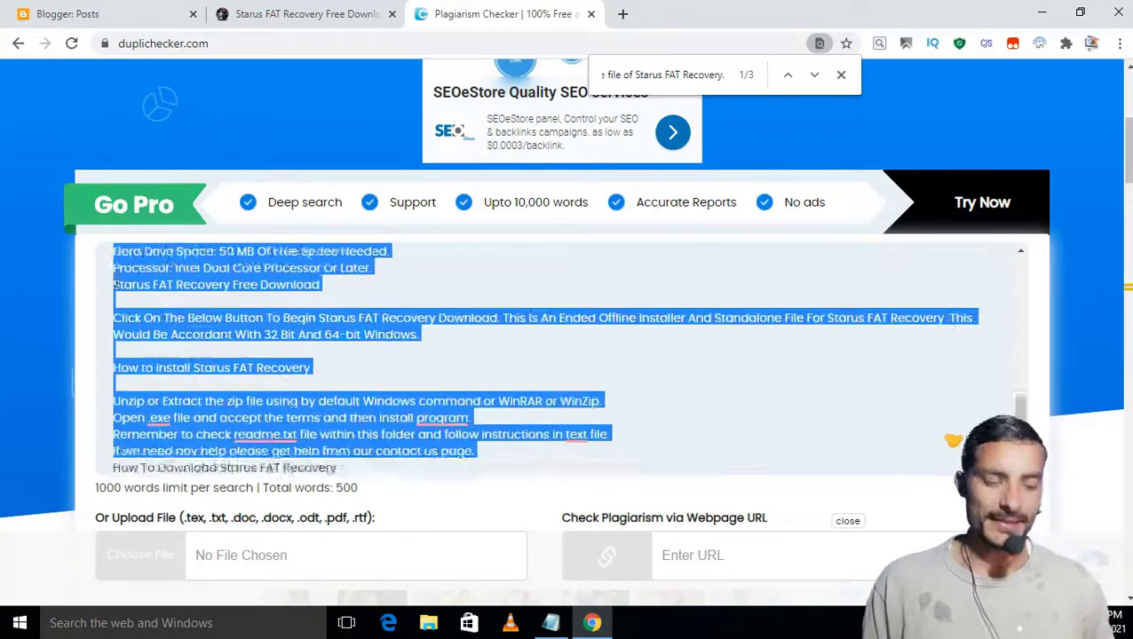
key(BackSpace)
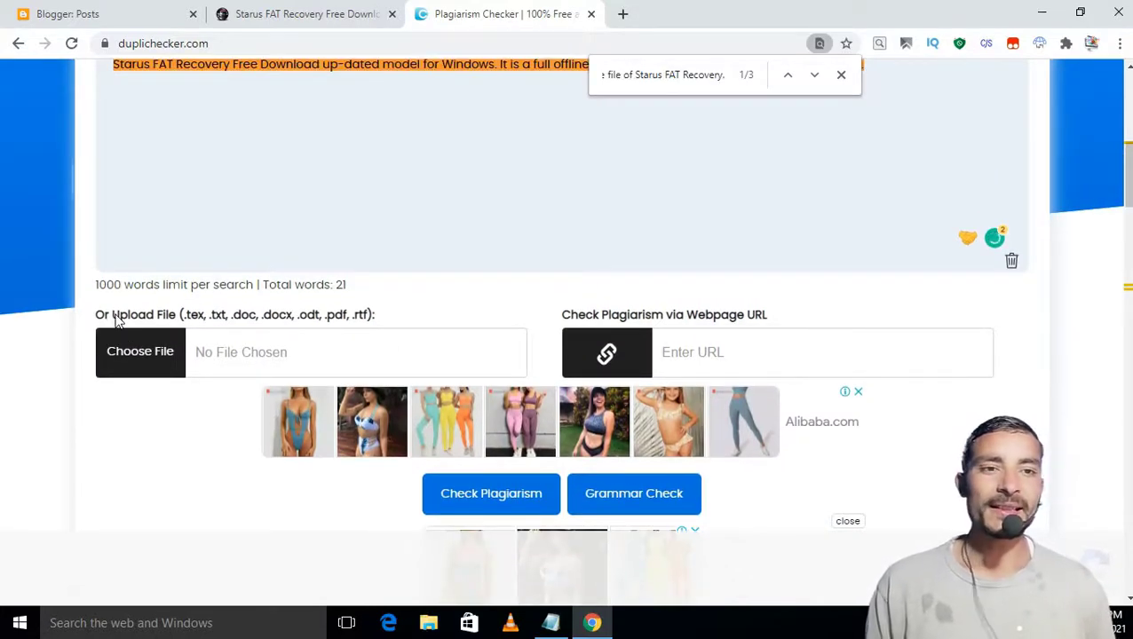
click(842, 75)
Below the flagged sentence, enter a new line reading "Starus FAR Recovery Free Download up-dated model for windows".
click(449, 100)
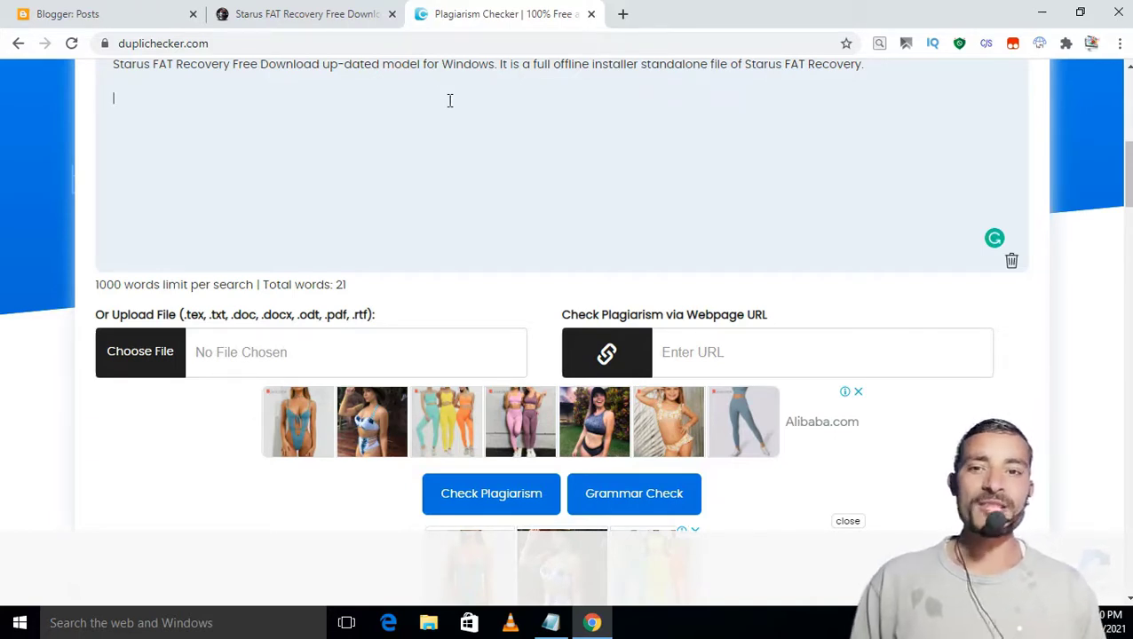
text(A)
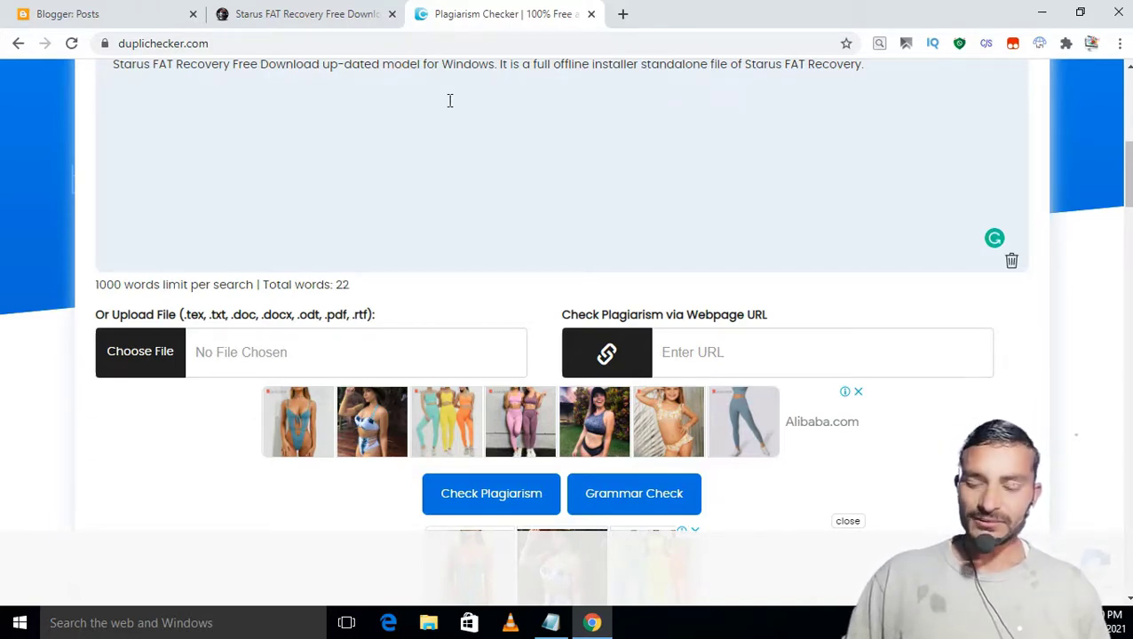
text(Star)
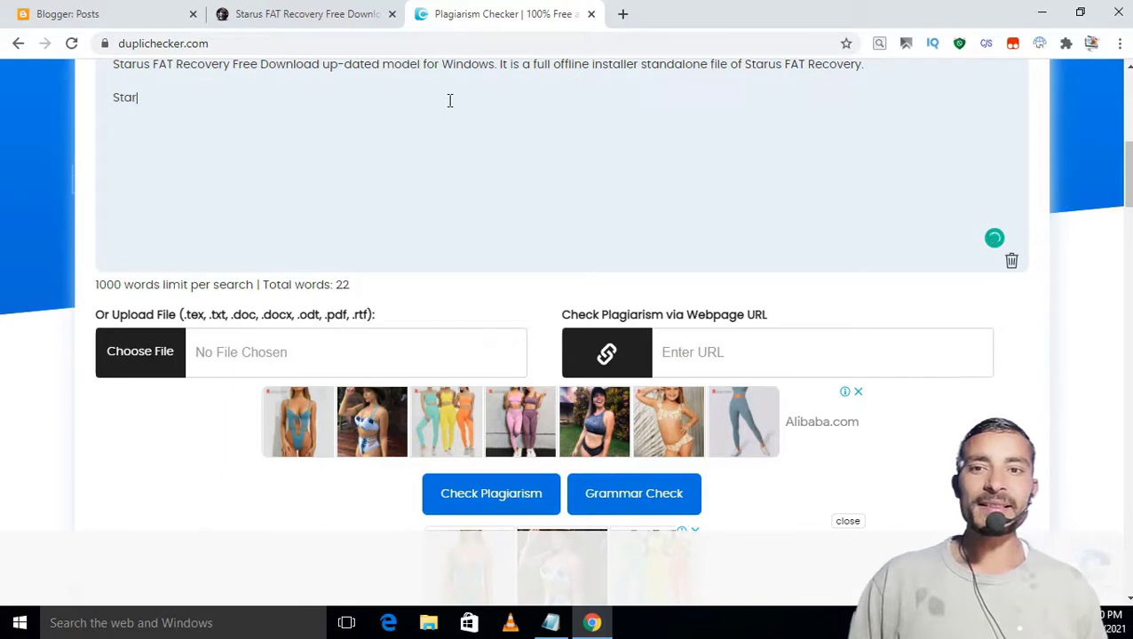
text(us )
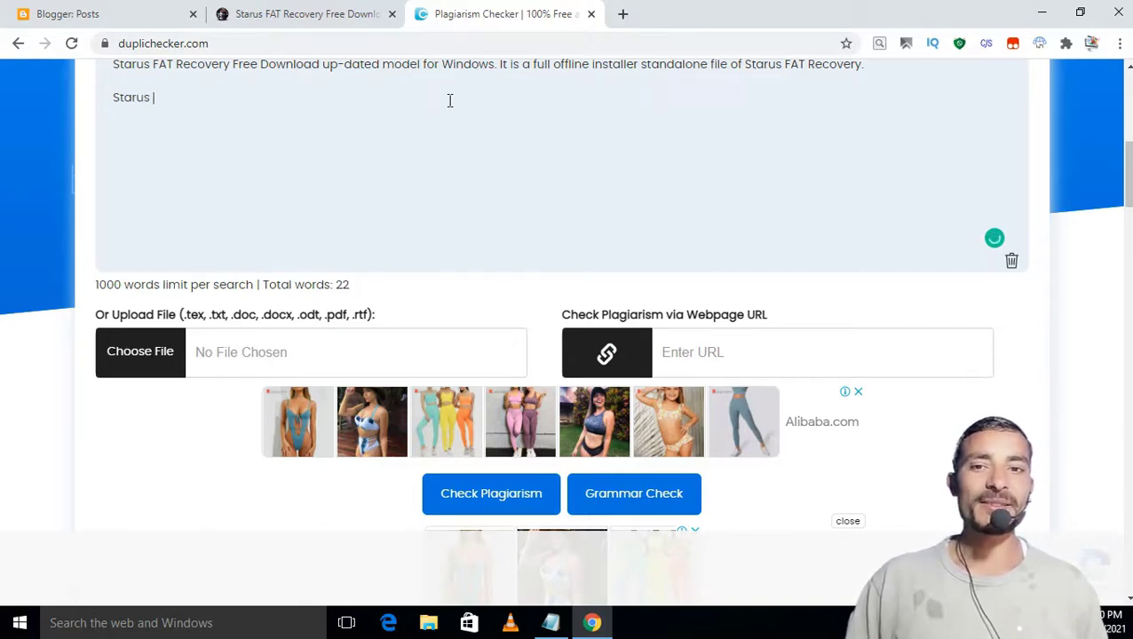
text(Fa)
key(BackSpace)
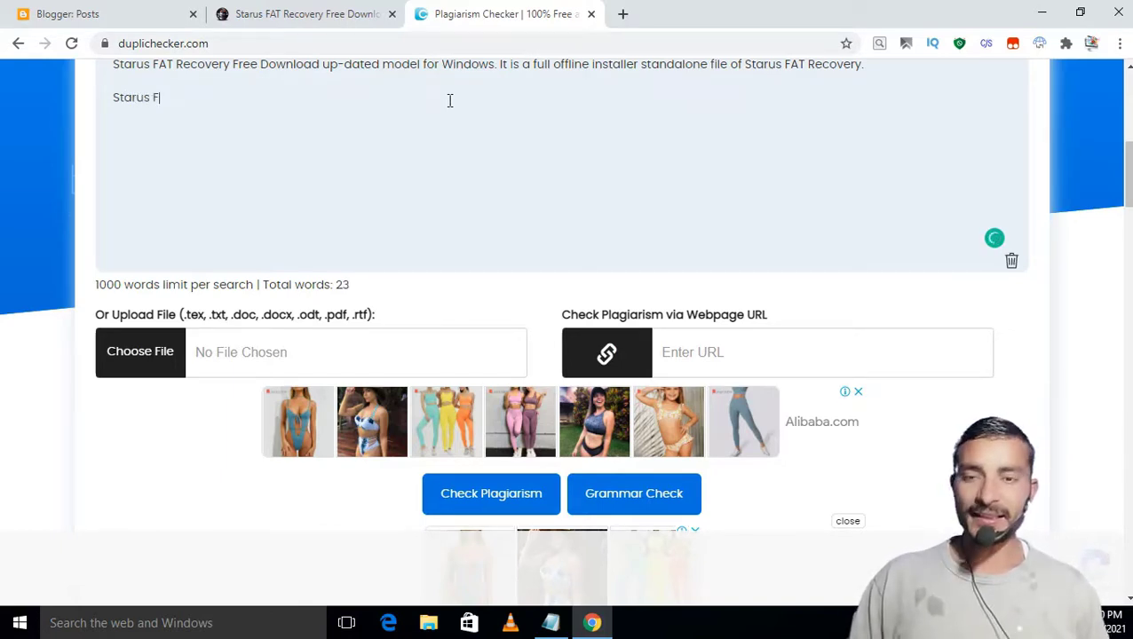
text(AR R)
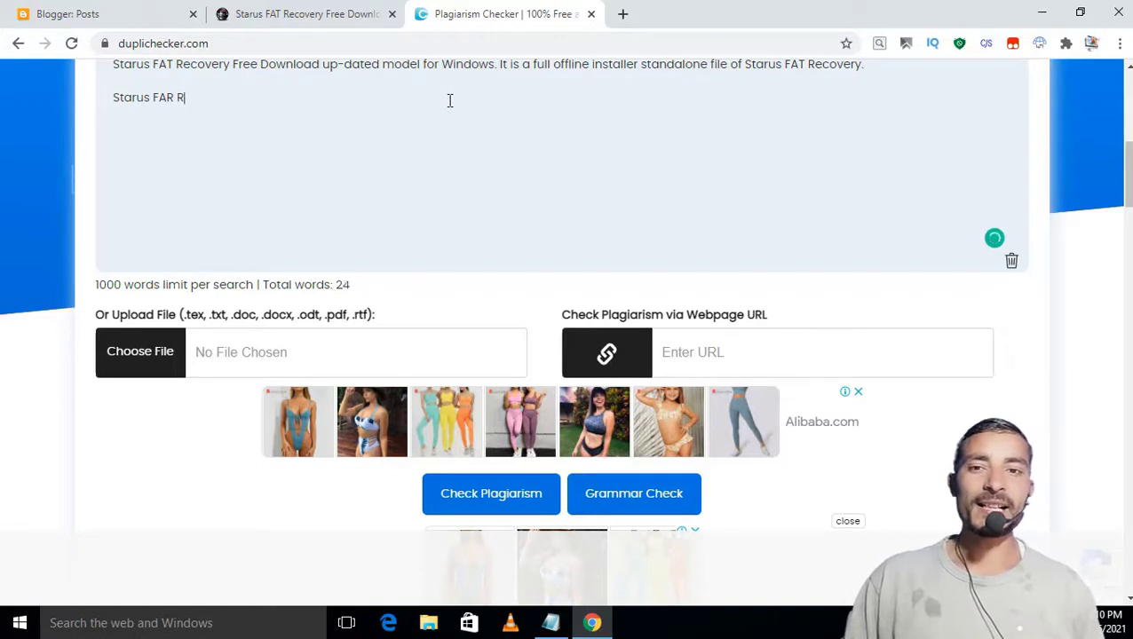
text(econvery)
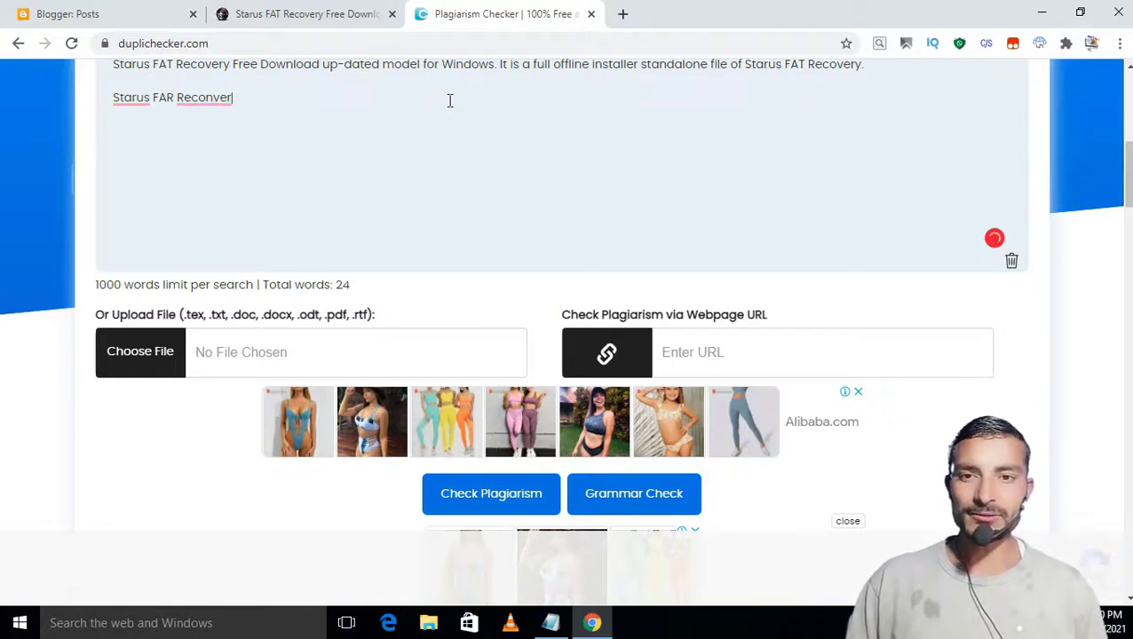
key(BackSpace)
key(BackSpace)
key(BackSpace)
key(BackSpace)
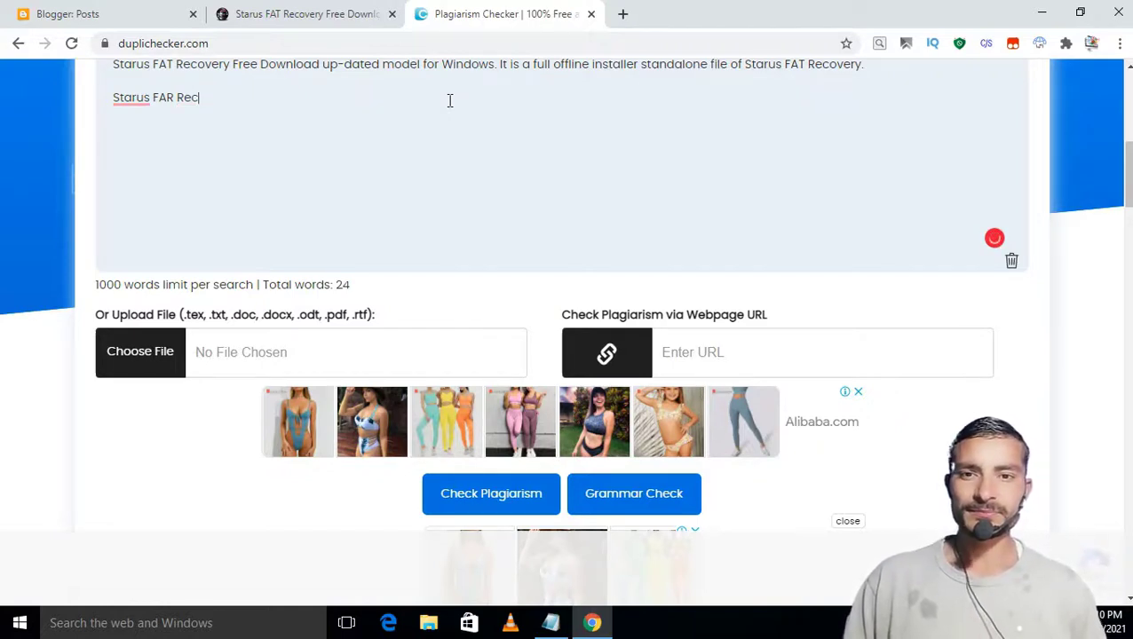
text(overy F)
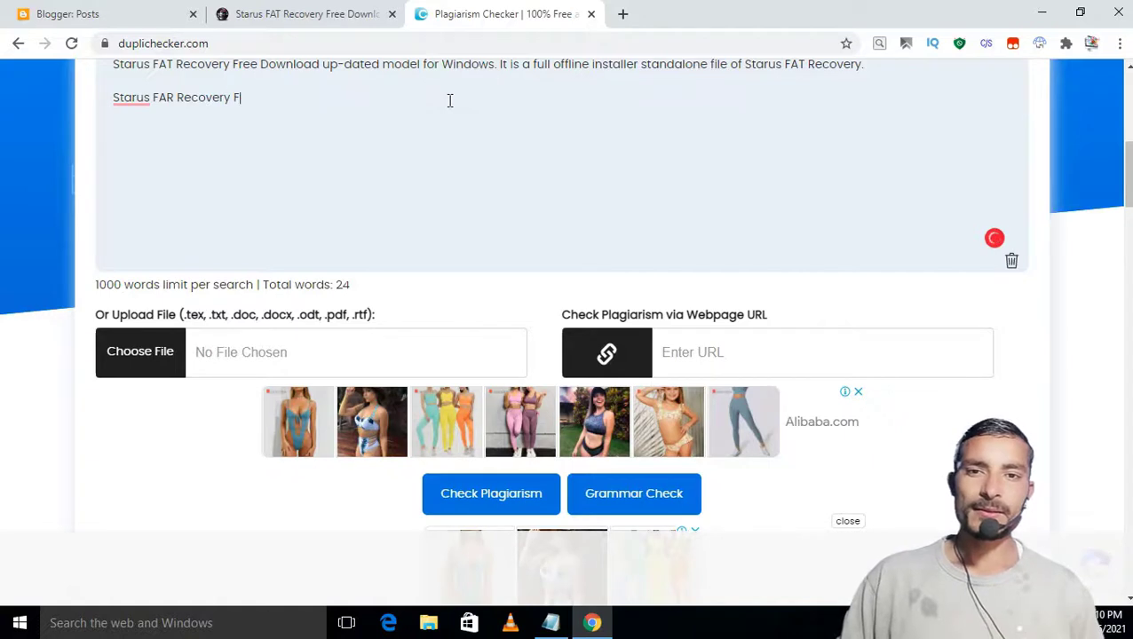
text(ree D)
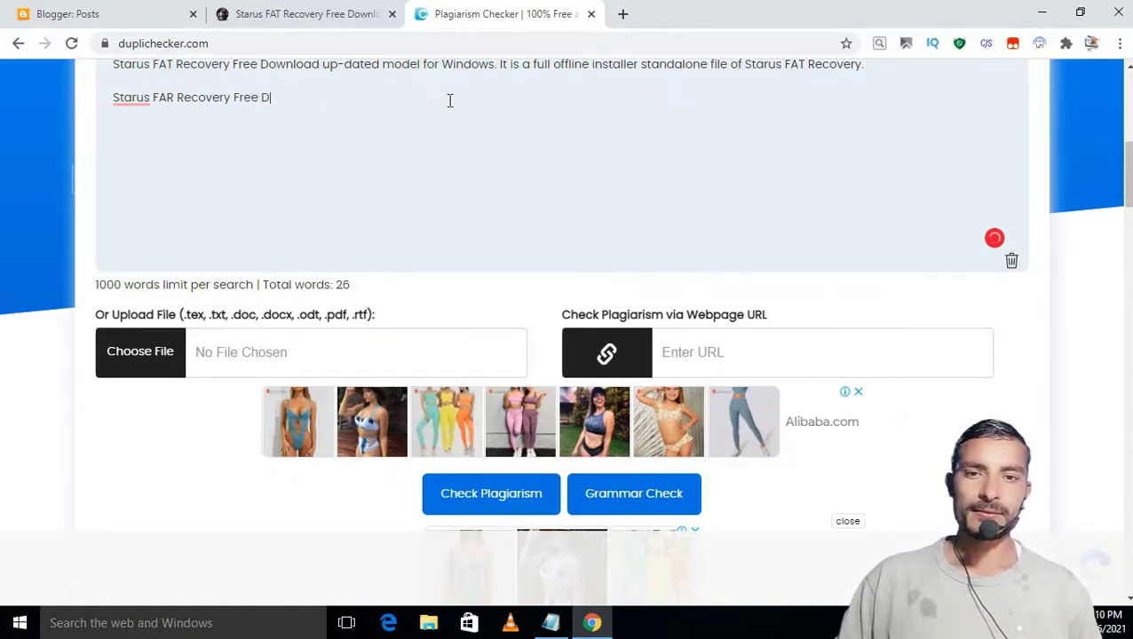
text(ownload u)
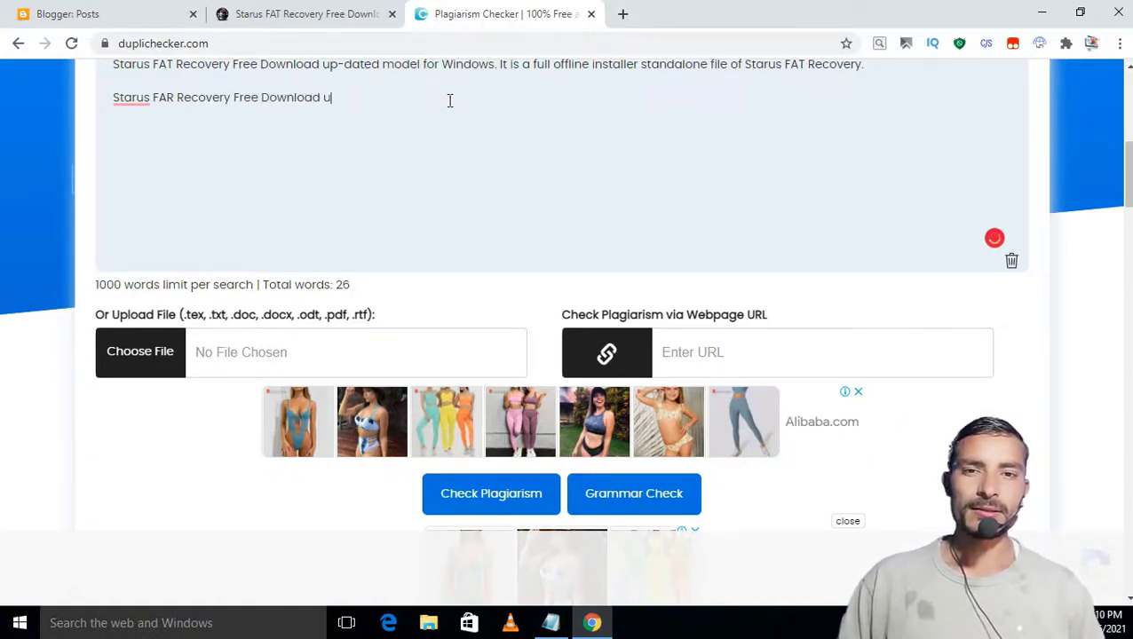
text(p)
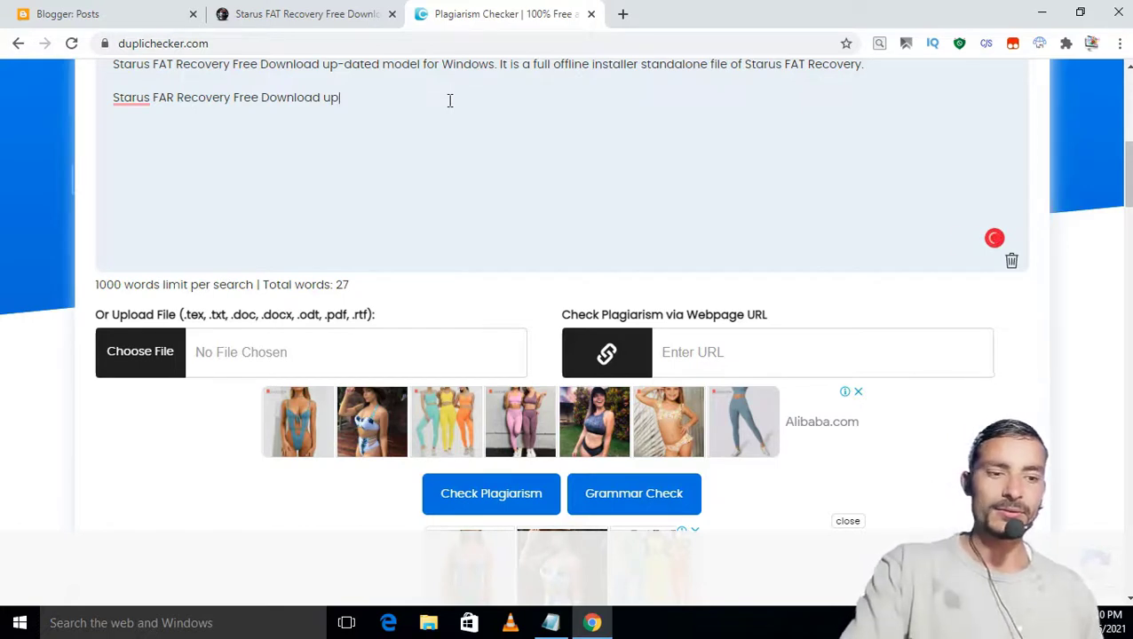
text(-date)
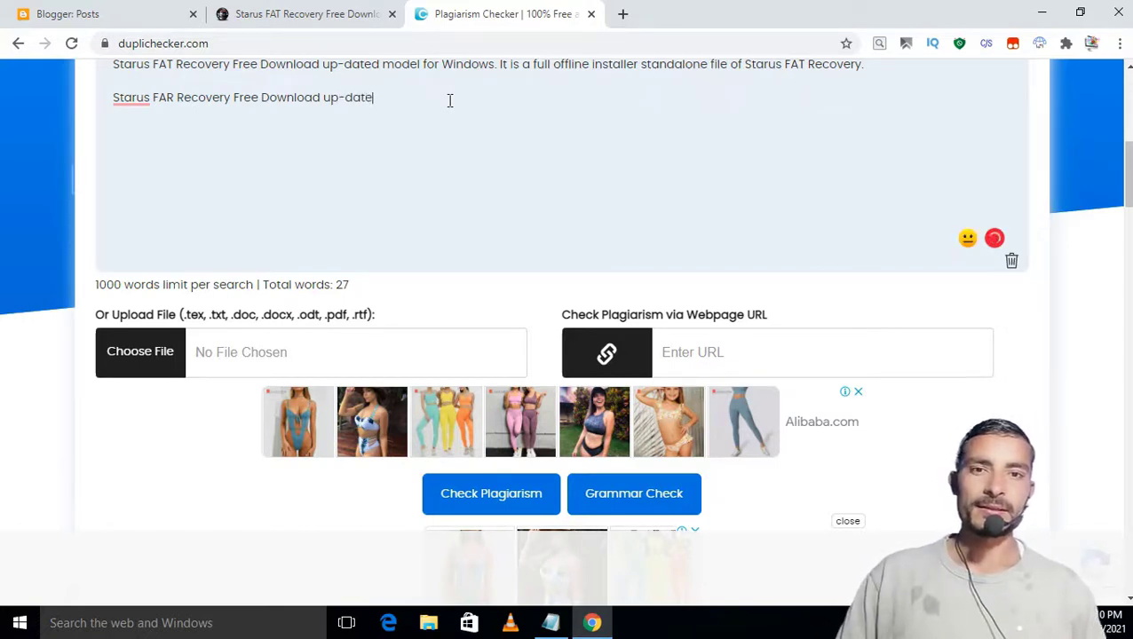
text(d model )
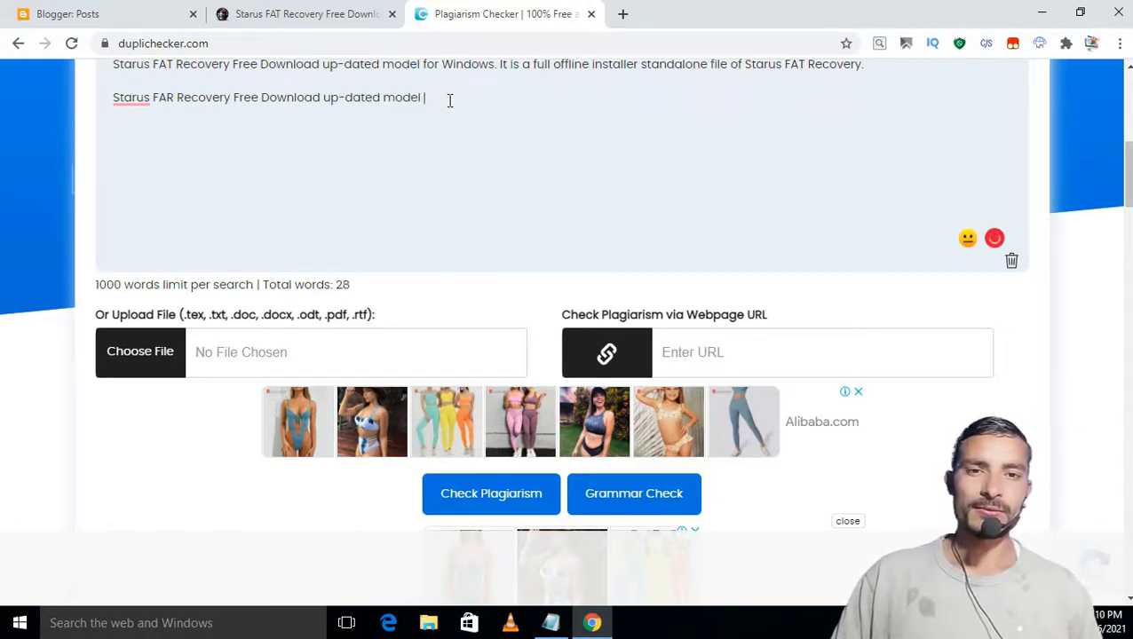
text(for windo)
key(BackSpace)
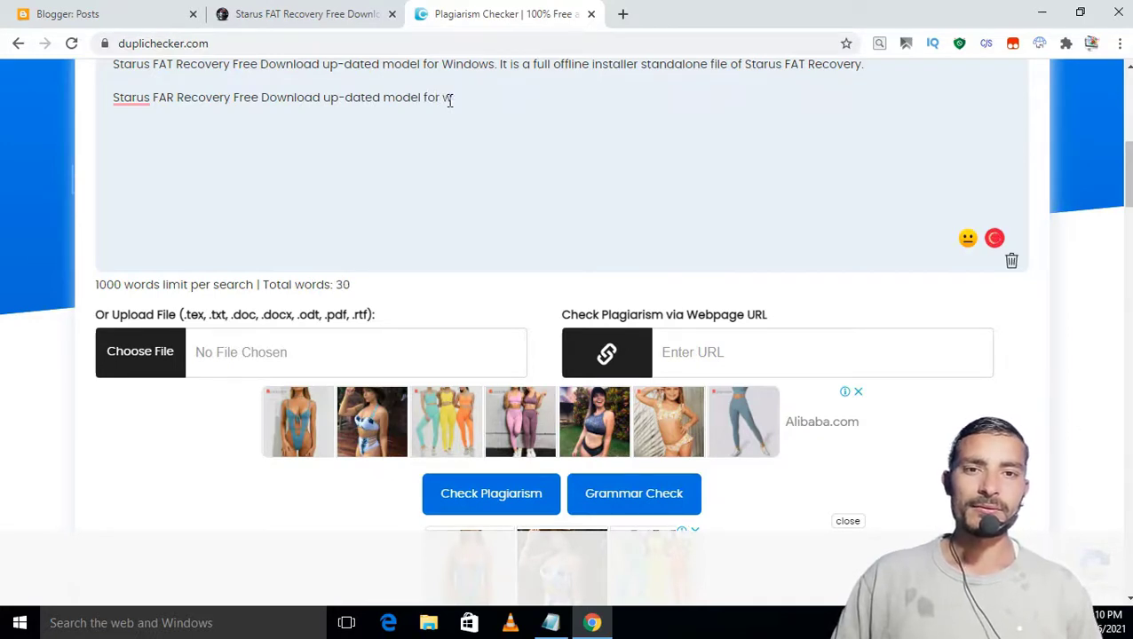
text(indows)
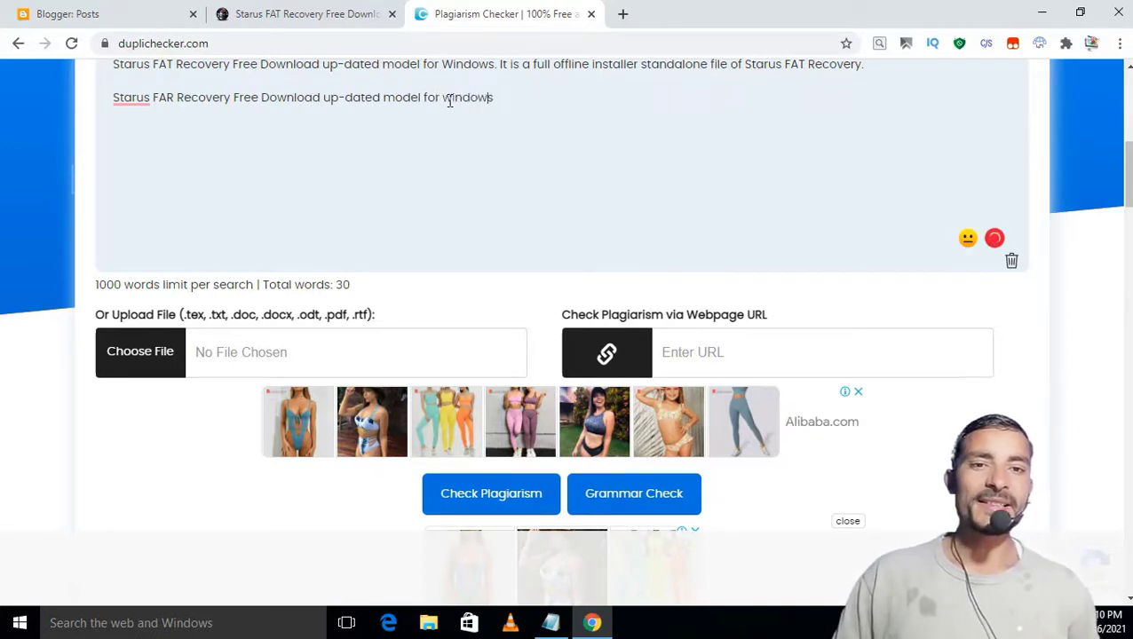
Capitalize the last word of the new line so it reads "Windows".
click(450, 100)
key(BackSpace)
key(BackSpace)
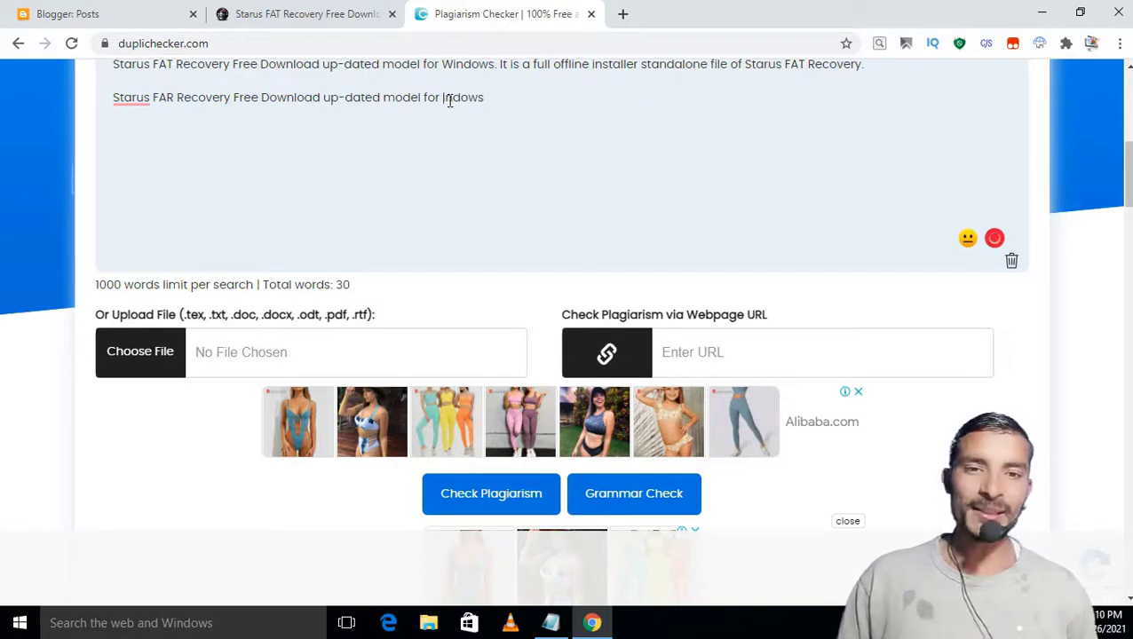
text(S)
key(BackSpace)
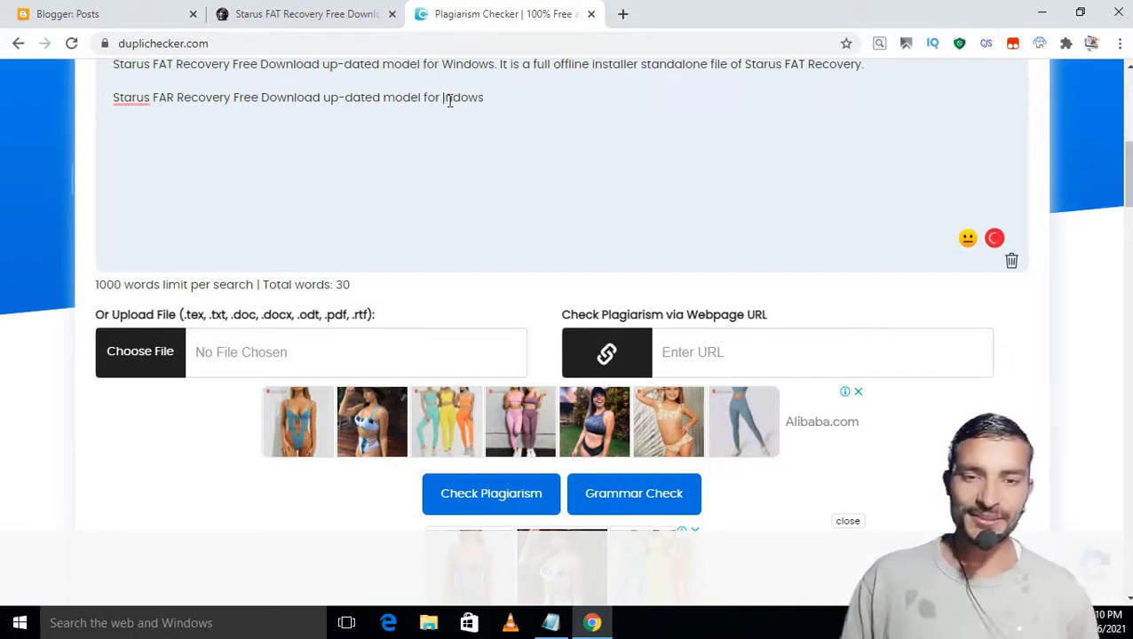
text(W)
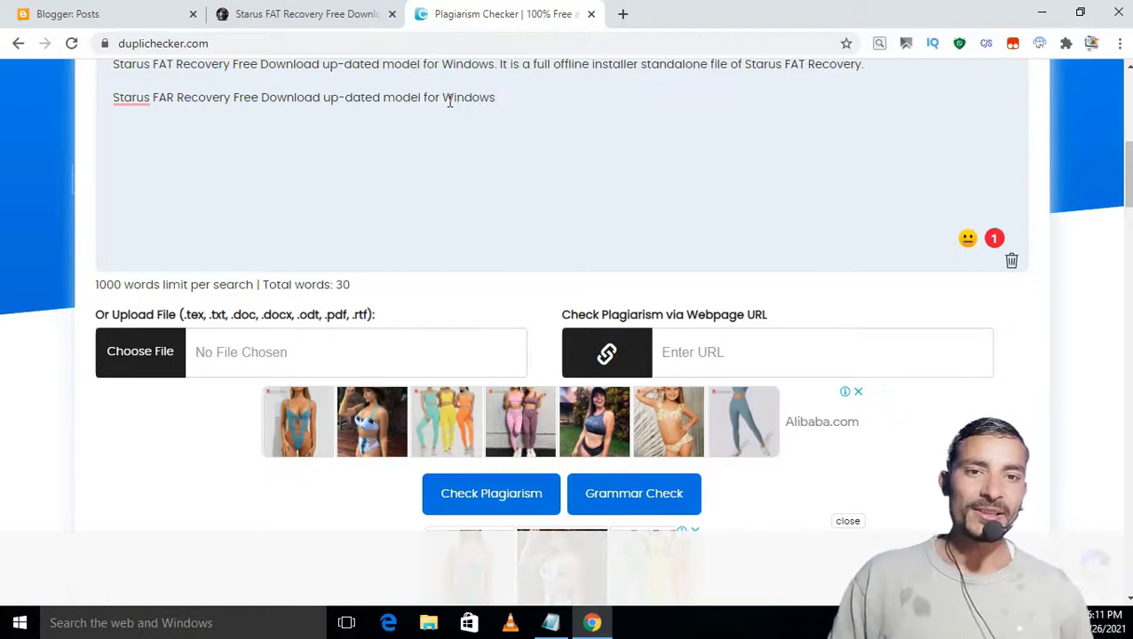
End the retyped line with a period after "Windows" and continue it with "It is a full offline installer".
key(End)
key(Return)
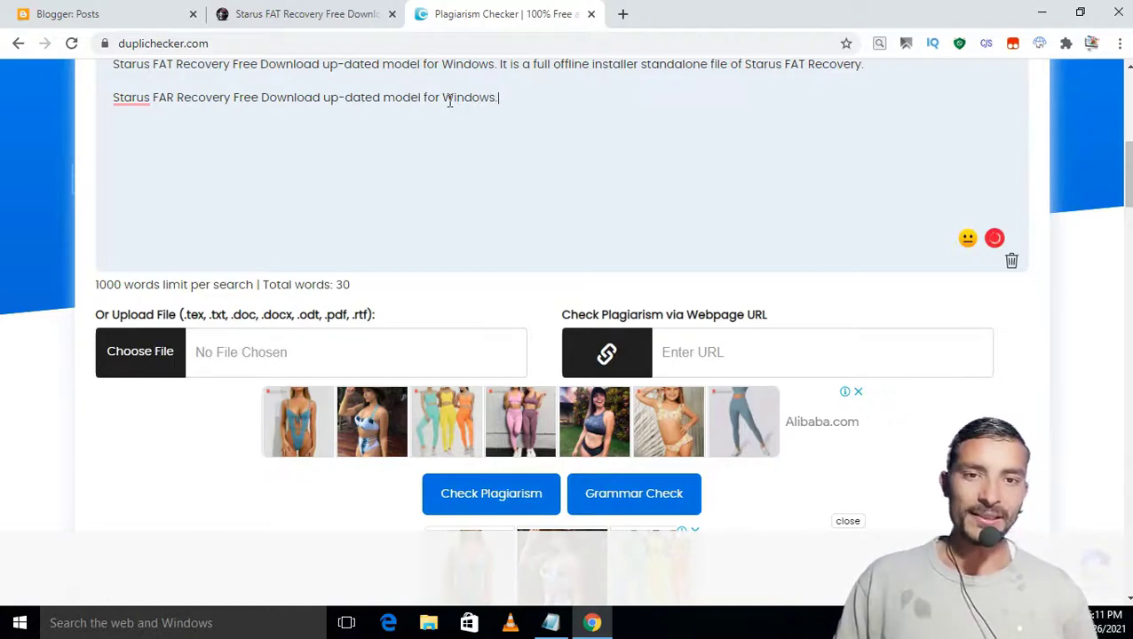
text(It)
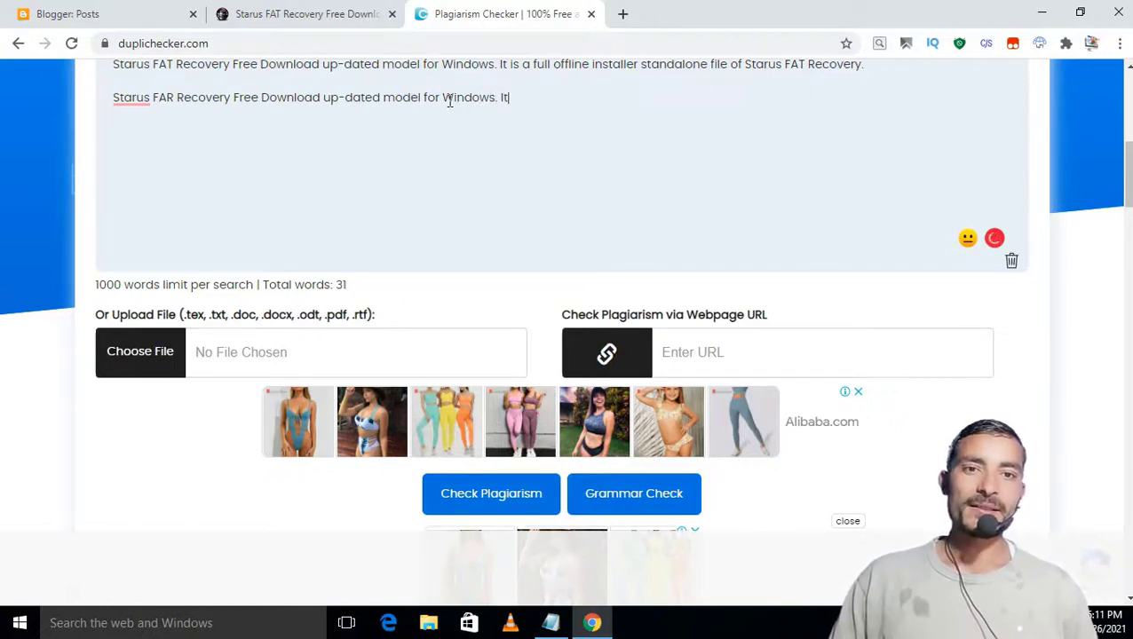
text( is a)
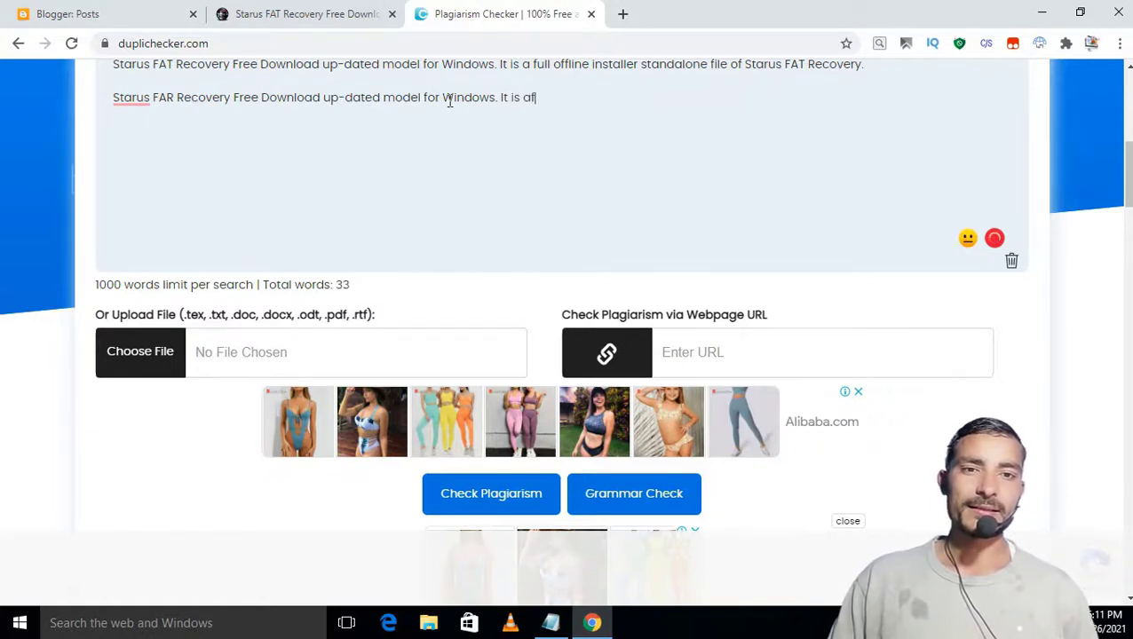
text( full of)
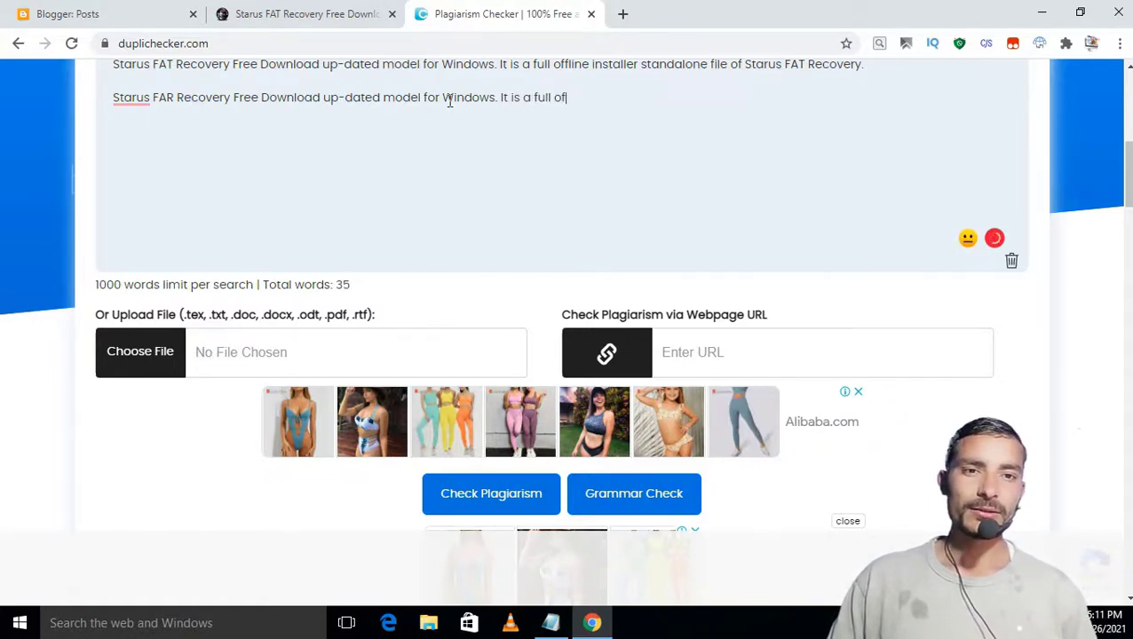
text(fline i)
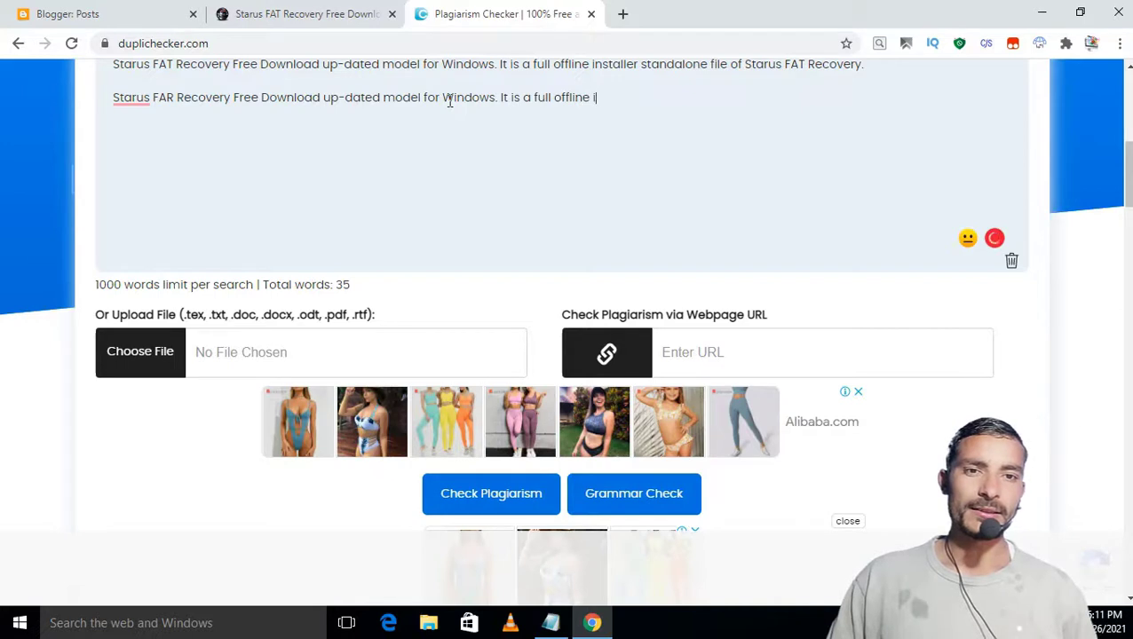
text(nst)
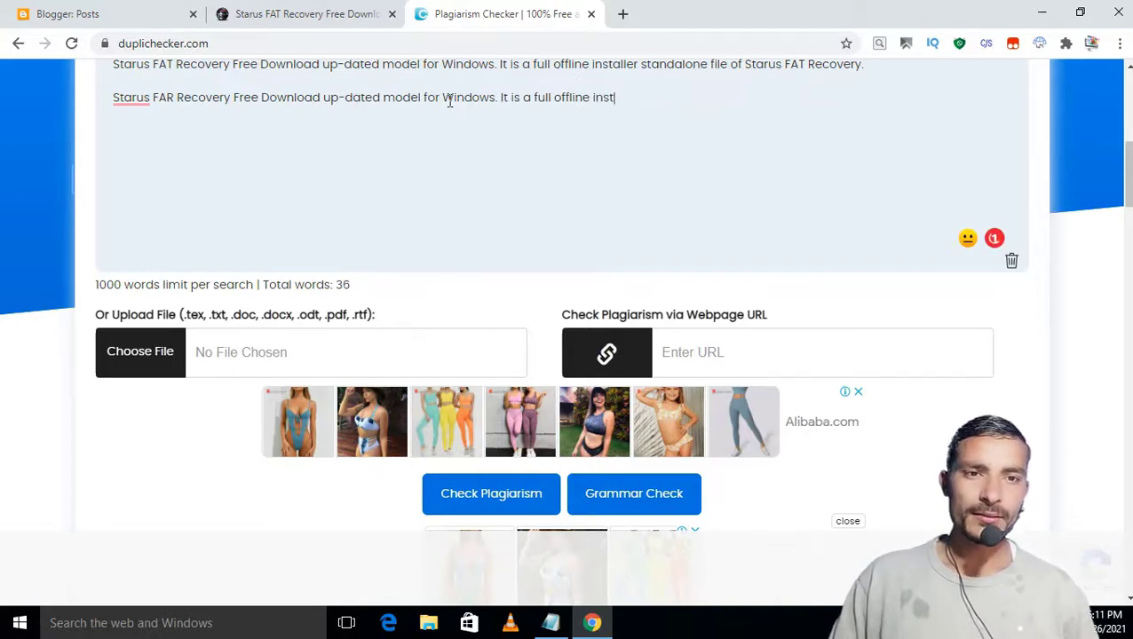
text(tal)
key(BackSpace)
key(BackSpace)
key(BackSpace)
key(BackSpace)
text(ta)
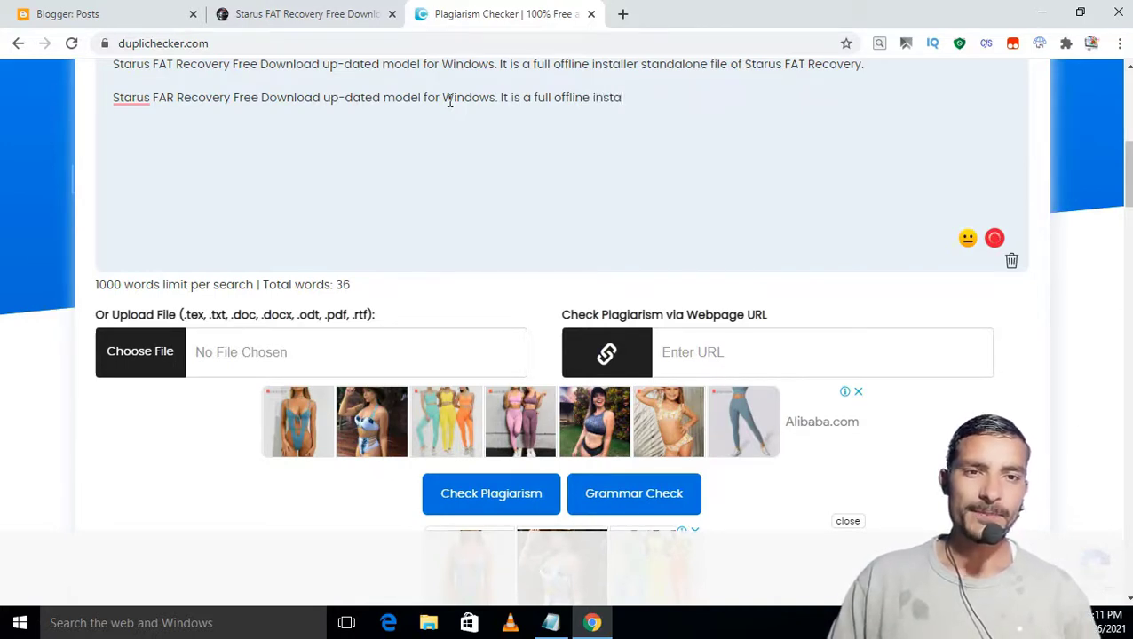
text(llee)
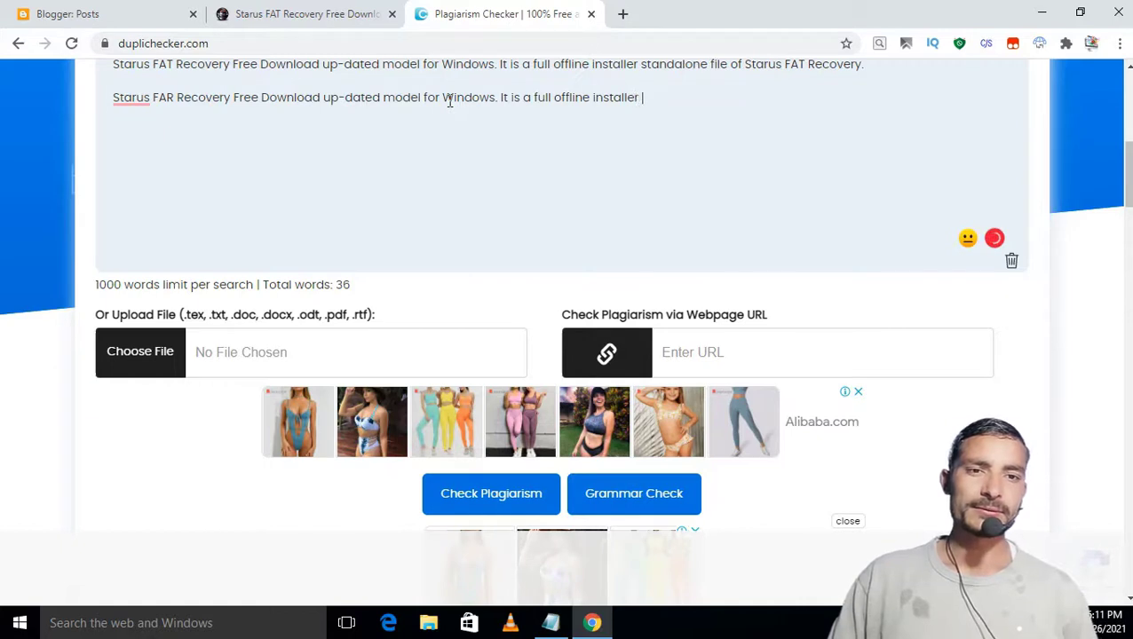
Complete the retyped sentence with "standalone file of Starus FAT Recovery.".
text( stna)
key(BackSpace)
key(BackSpace)
text(an)
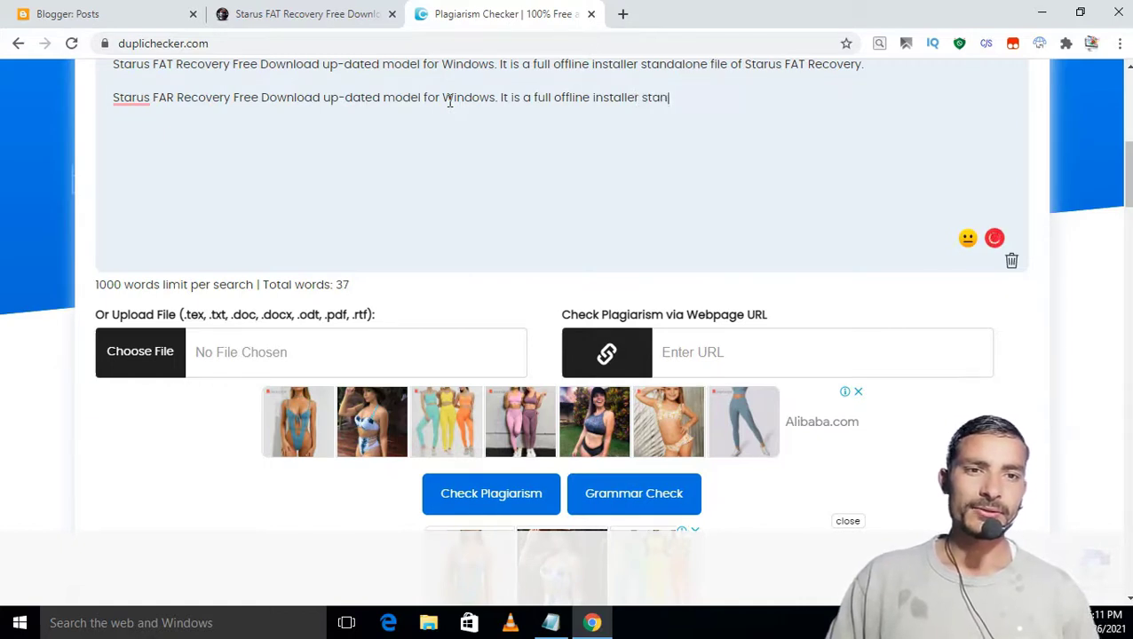
text(dalon)
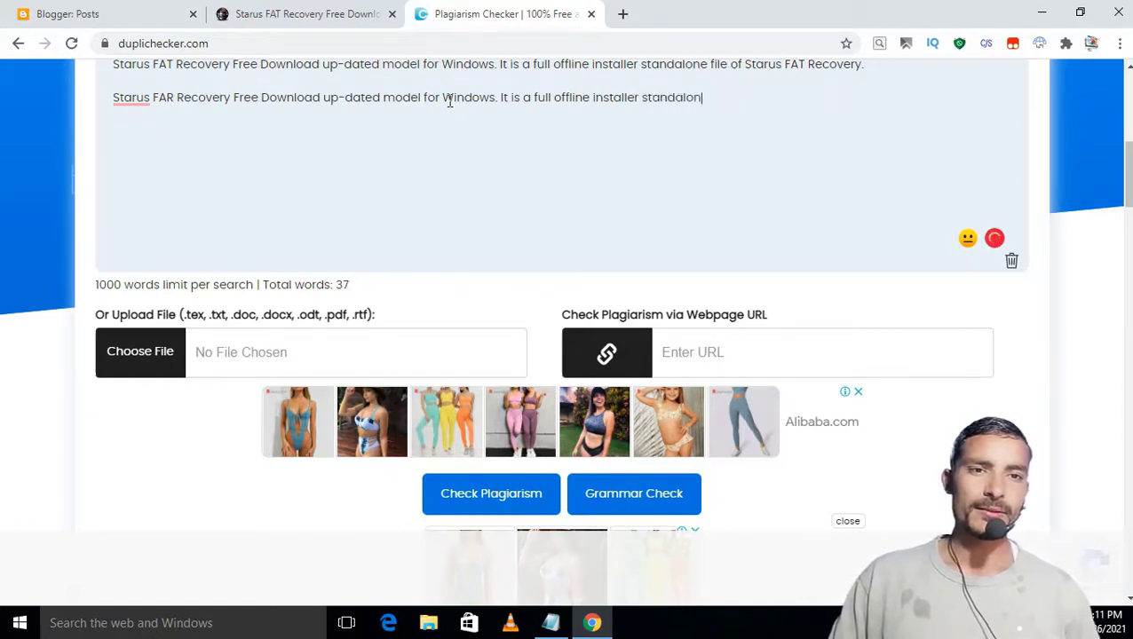
text(e file fo)
key(BackSpace)
key(BackSpace)
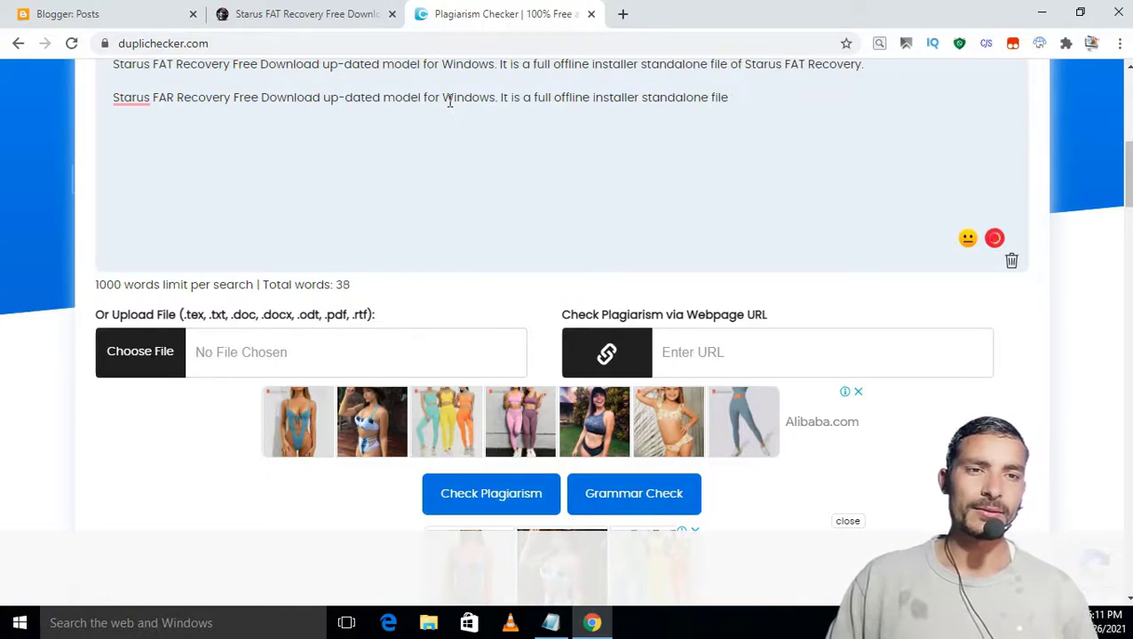
text(of S)
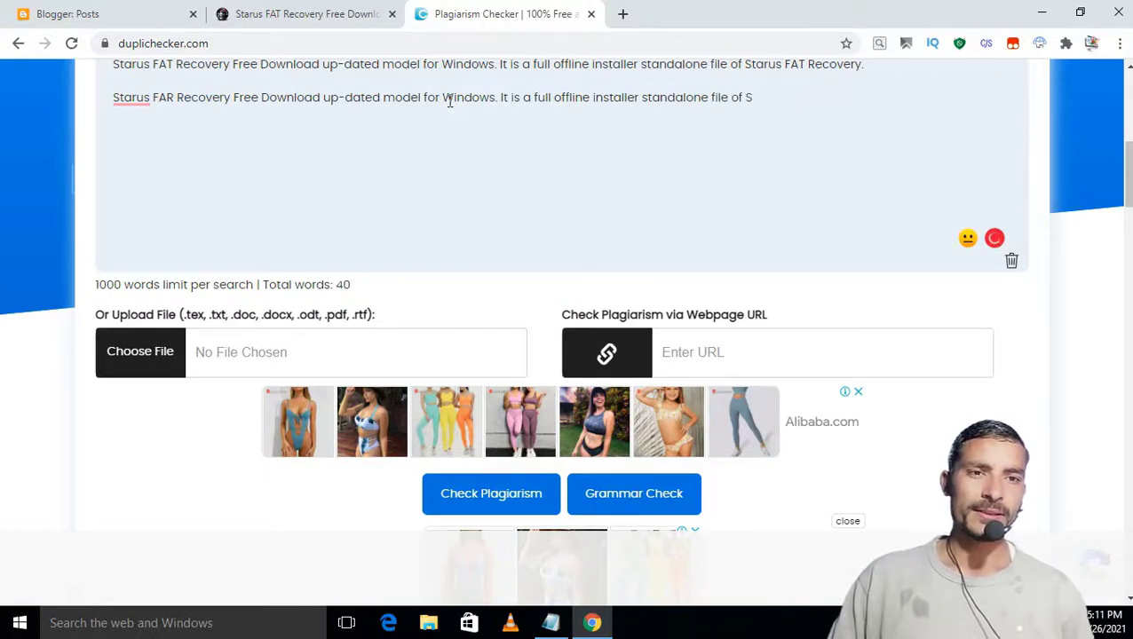
text(tarus)
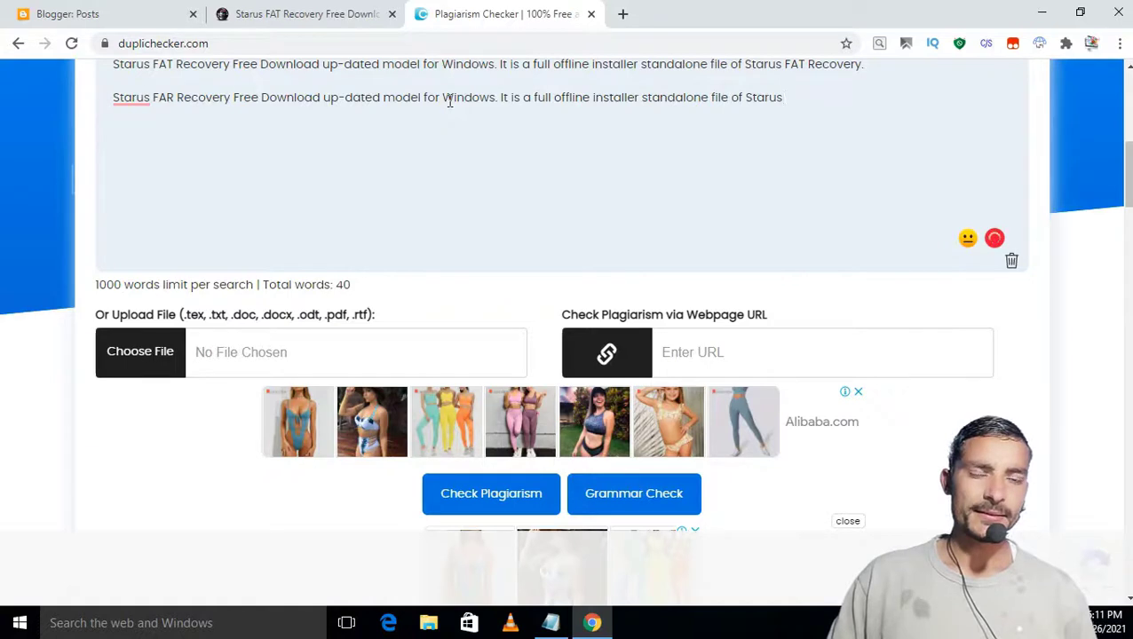
text(FA)
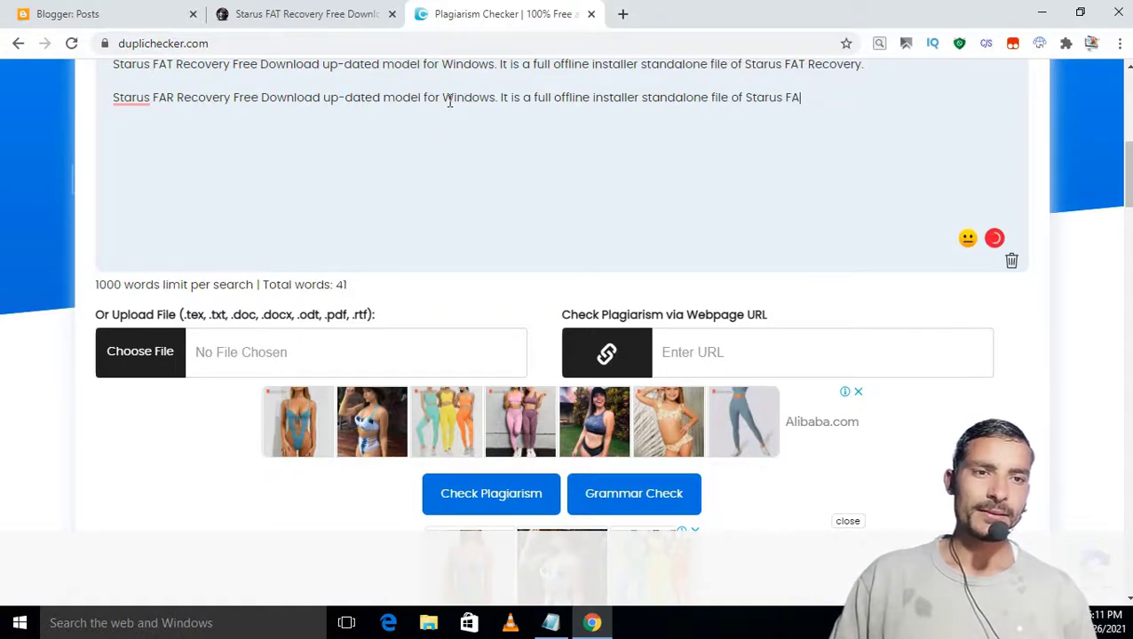
text(T Re)
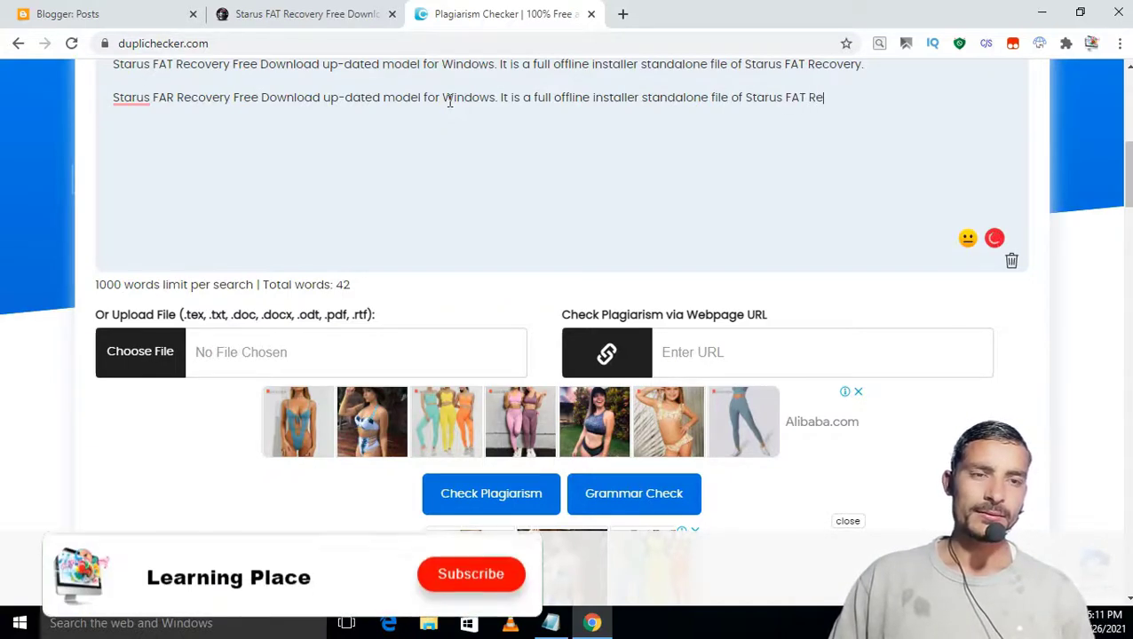
text(ov)
key(BackSpace)
key(BackSpace)
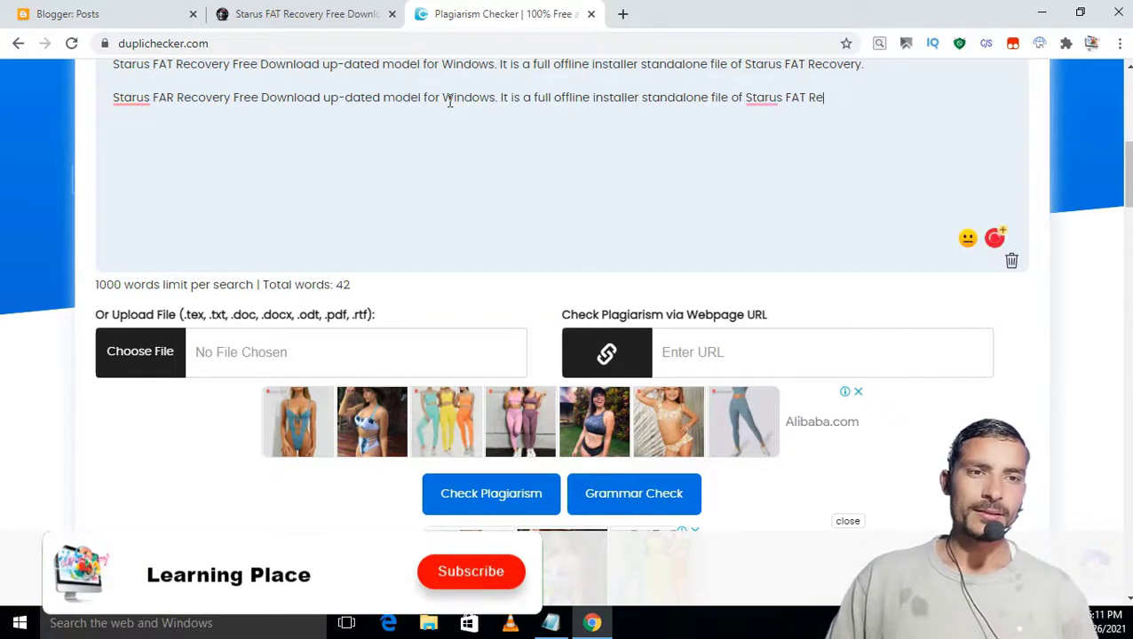
text(covery)
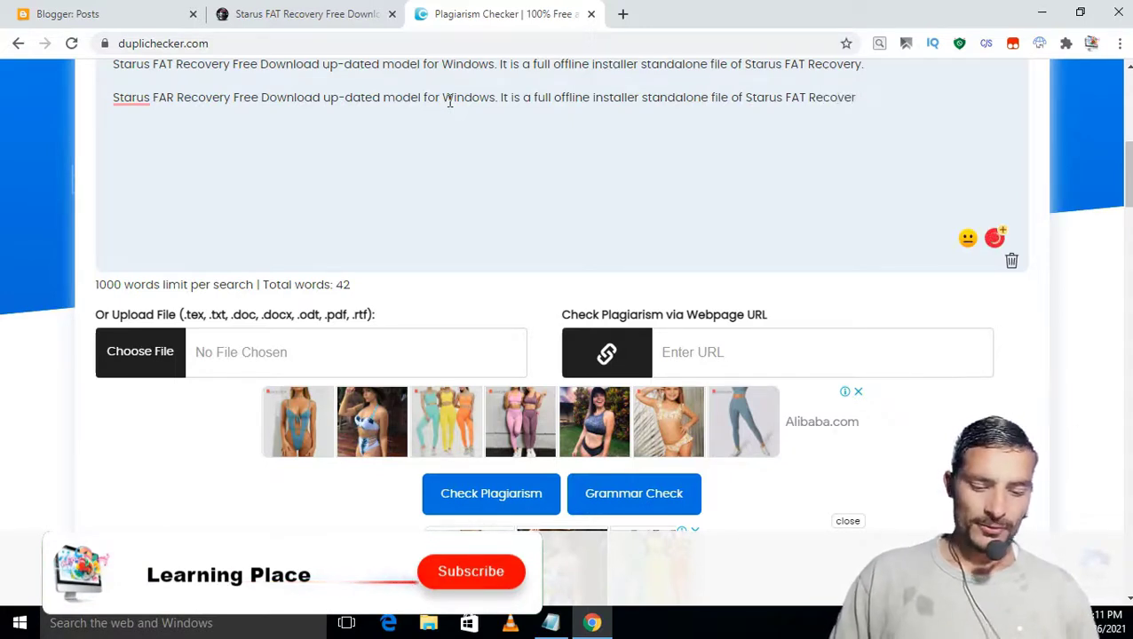
text(.)
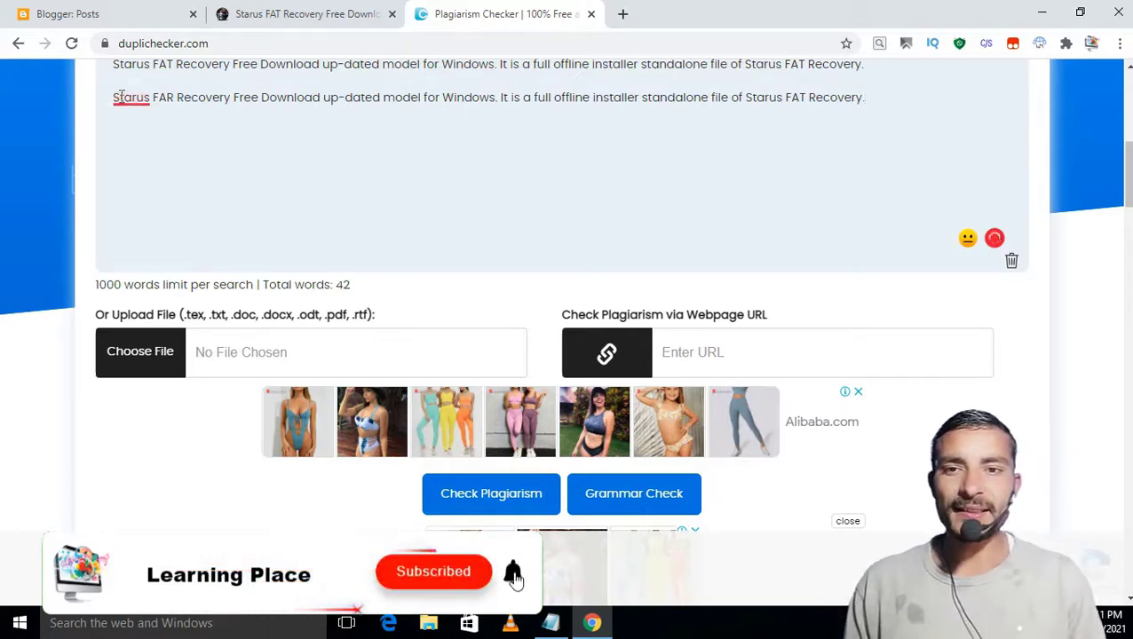
Delete the original flagged sentence and the blank line below it, keeping only the retyped version.
mouse_move(121, 96)
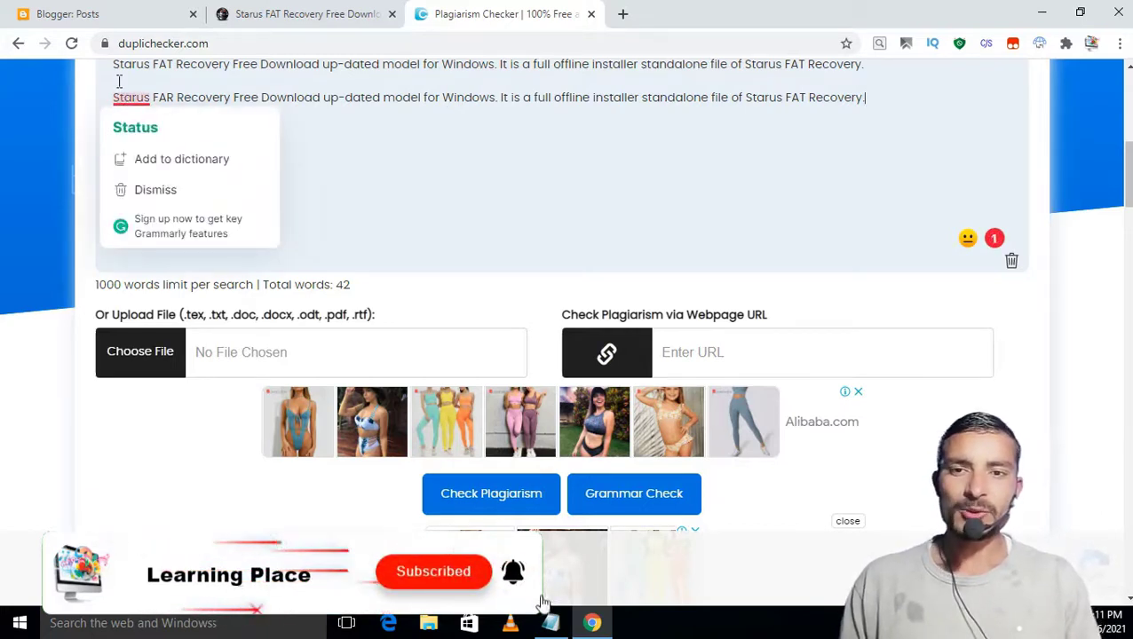
click(118, 81)
key(shift+Up)
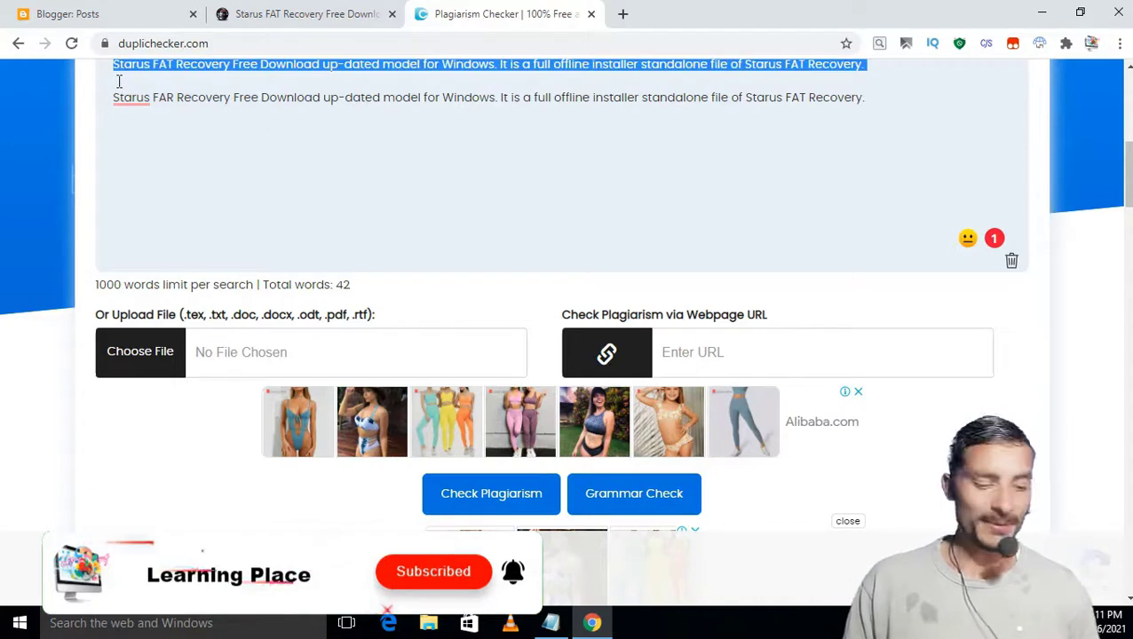
key(BackSpace)
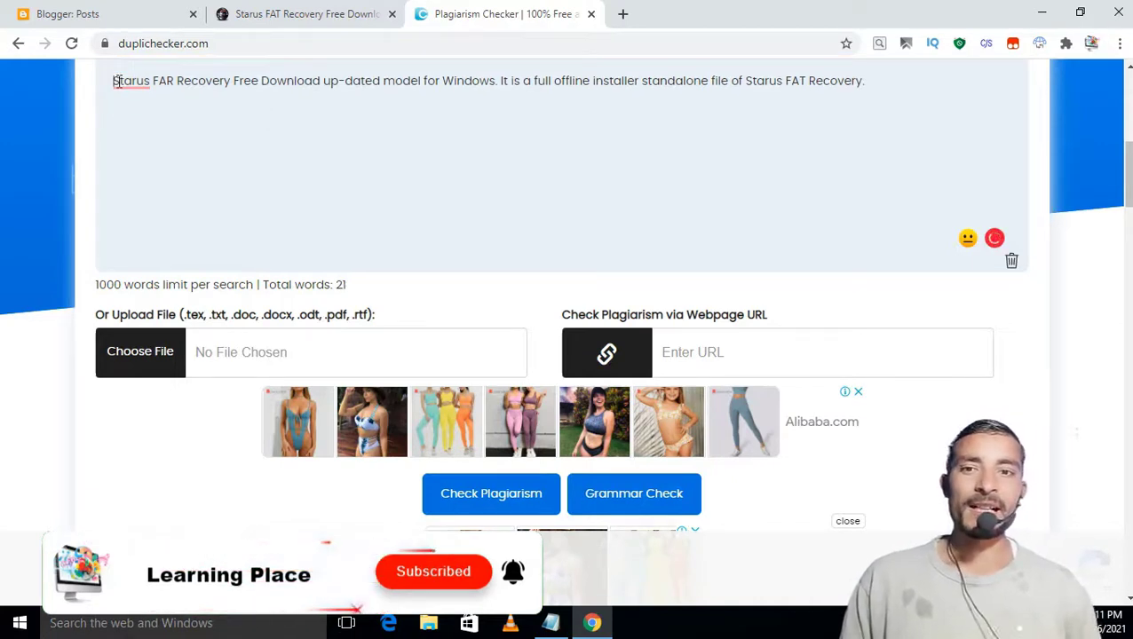
key(Delete)
Run the plagiarism check on the retyped text and review the plagiarism and unique percentages and the matched source.
scroll(325, 117, up, 1)
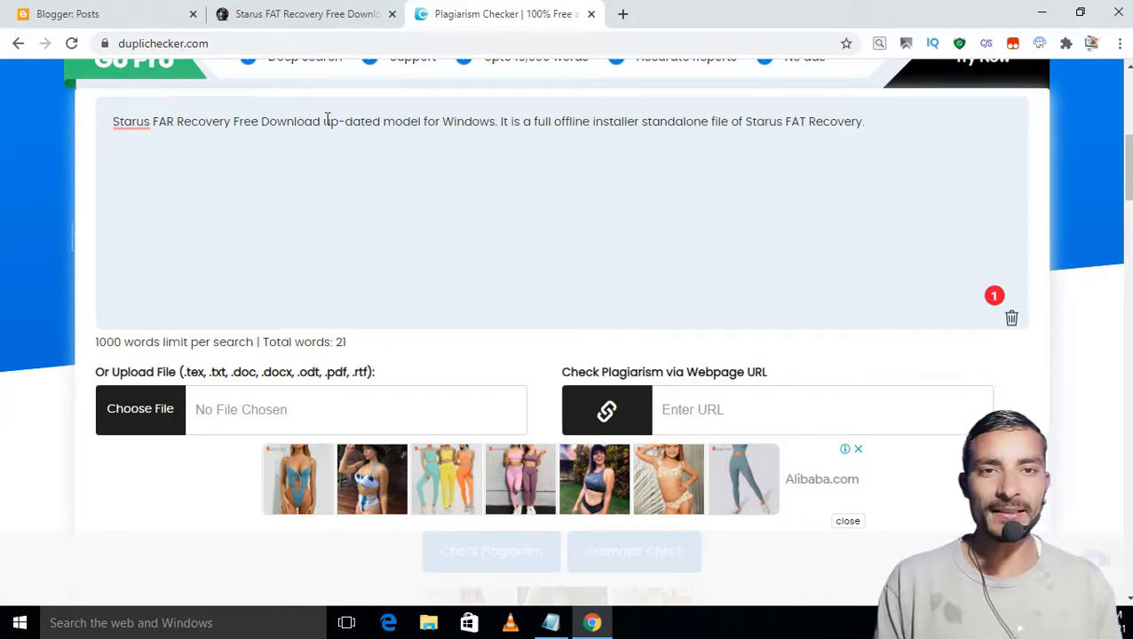
scroll(328, 120, down, 3)
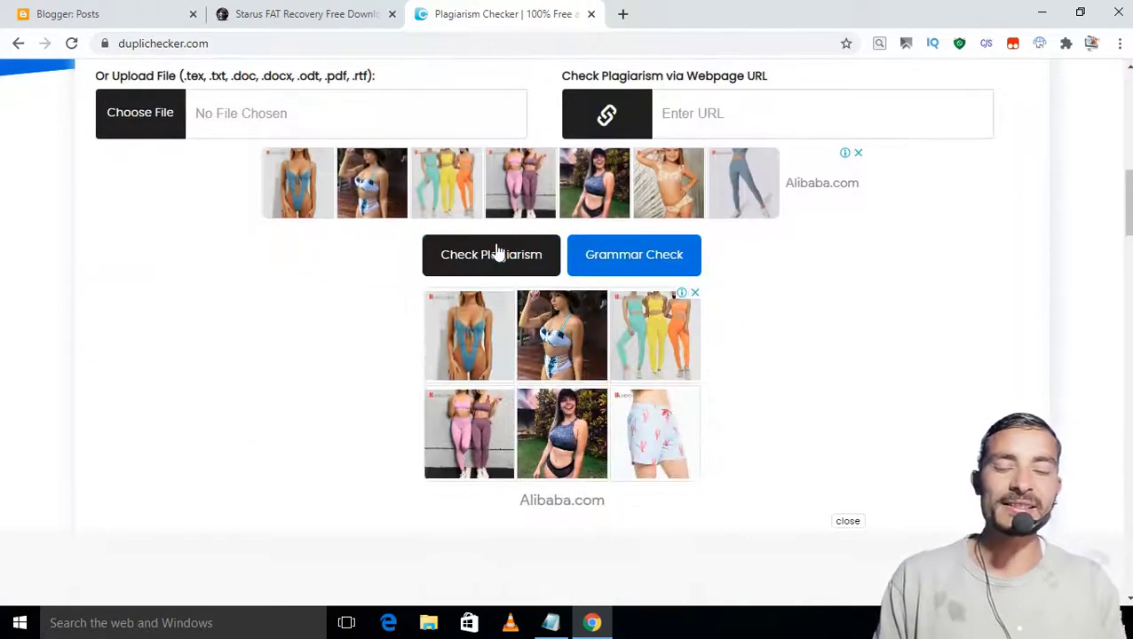
click(495, 254)
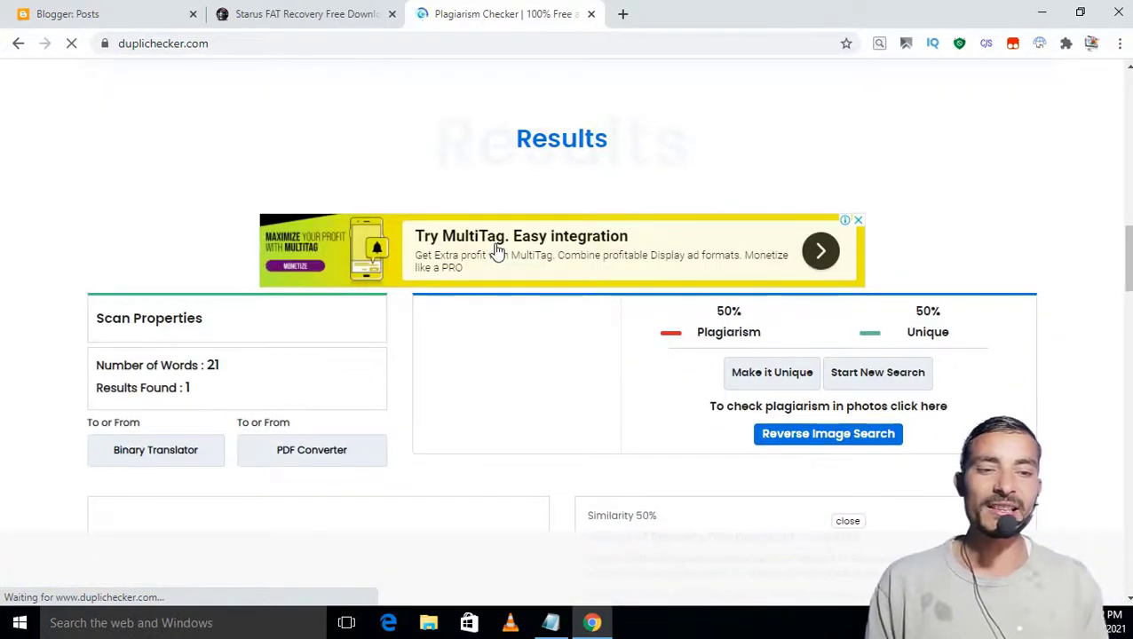
scroll(674, 220, down, 2)
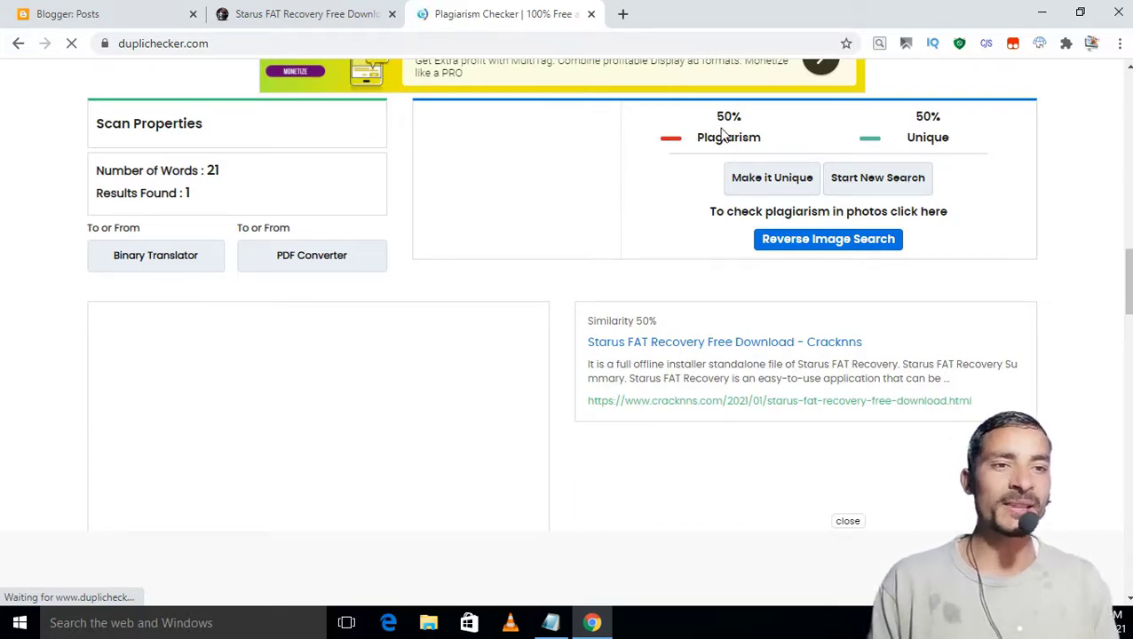
scroll(721, 138, down, 2)
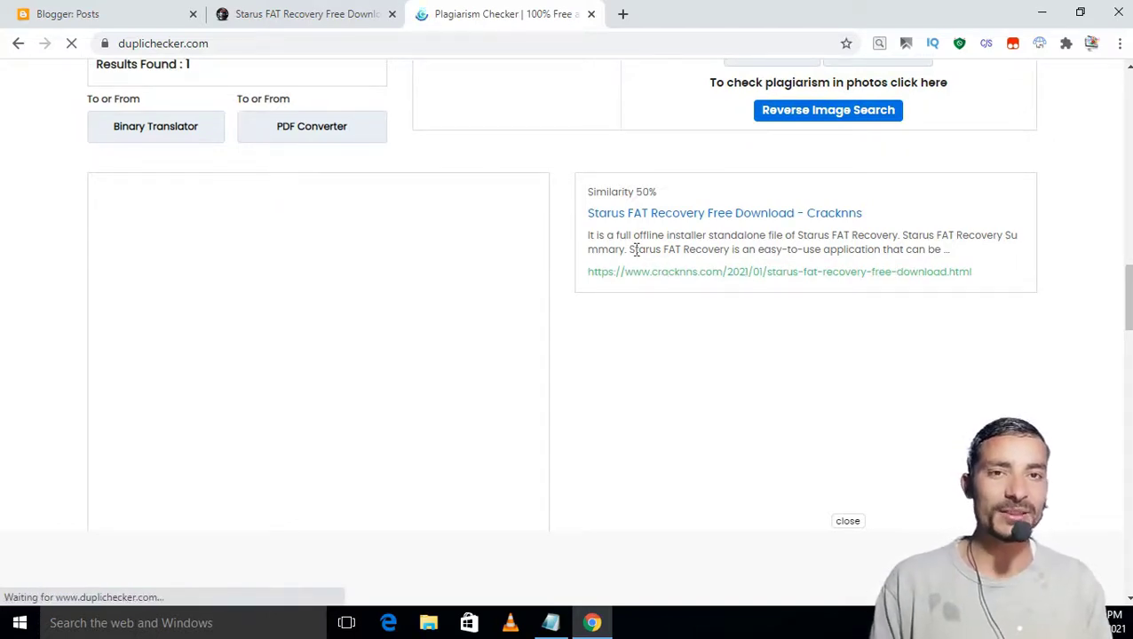
scroll(636, 250, up, 10)
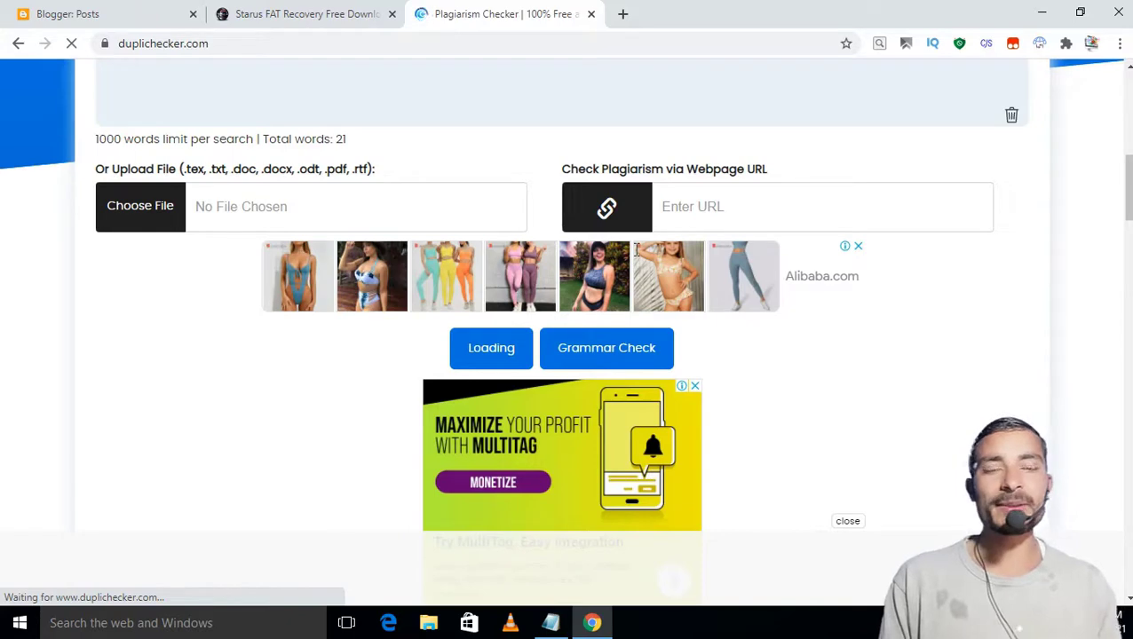
scroll(637, 249, down, 1)
scroll(637, 249, up, 3)
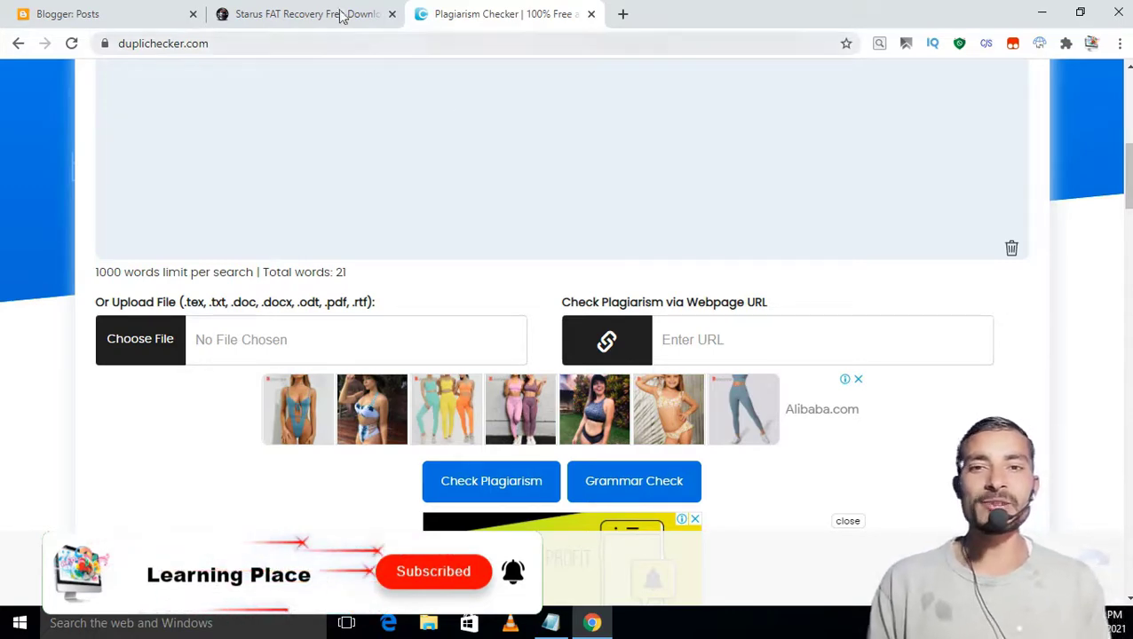
Return to the Starus FAT Recovery article page and clear its text selection.
click(302, 12)
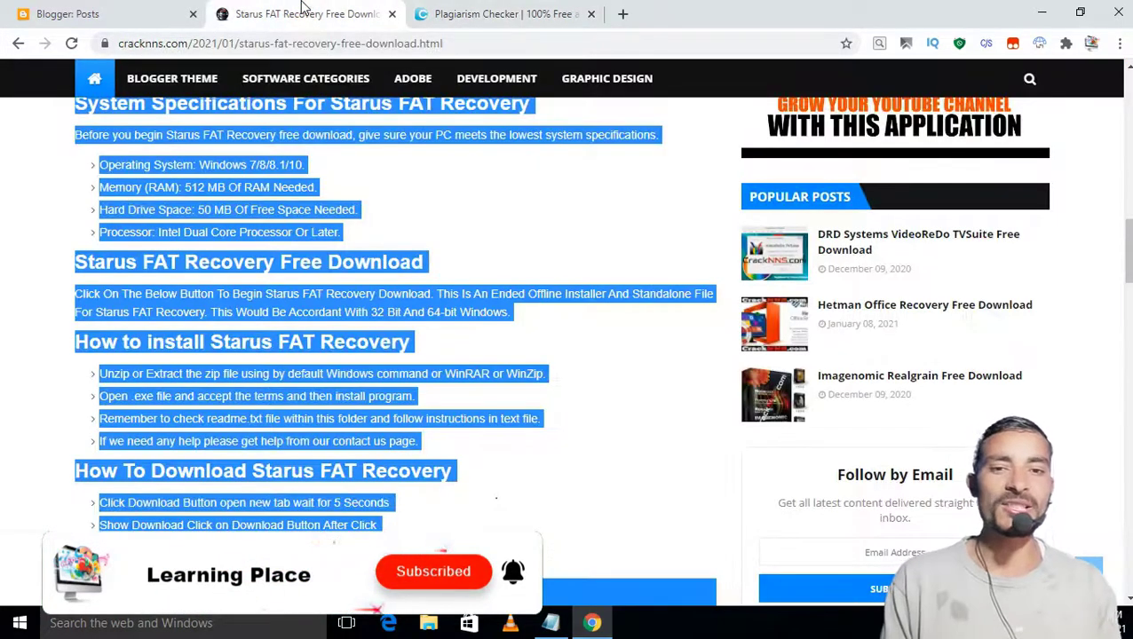
click(550, 185)
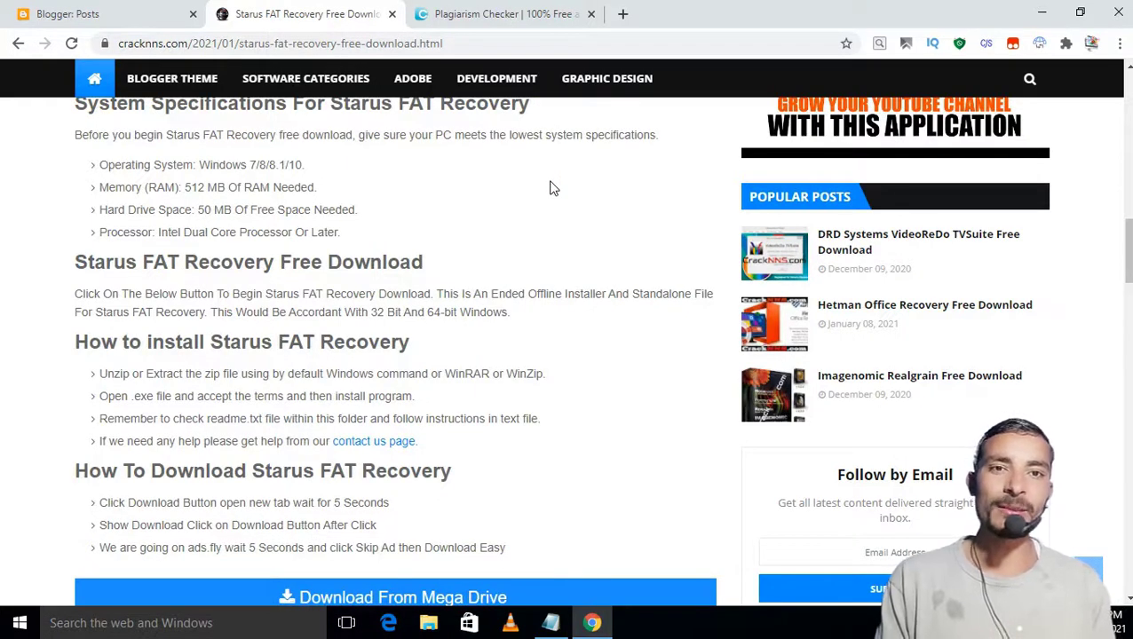